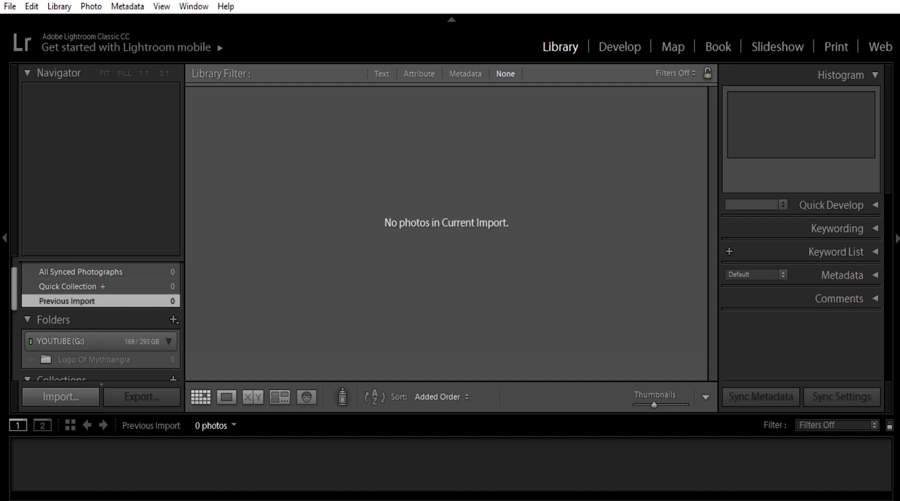
- Import just Link Mythbangla work.psd from the Logo Of Mythbangla folder, leaving the other photos unchecked
left_click(58, 399)
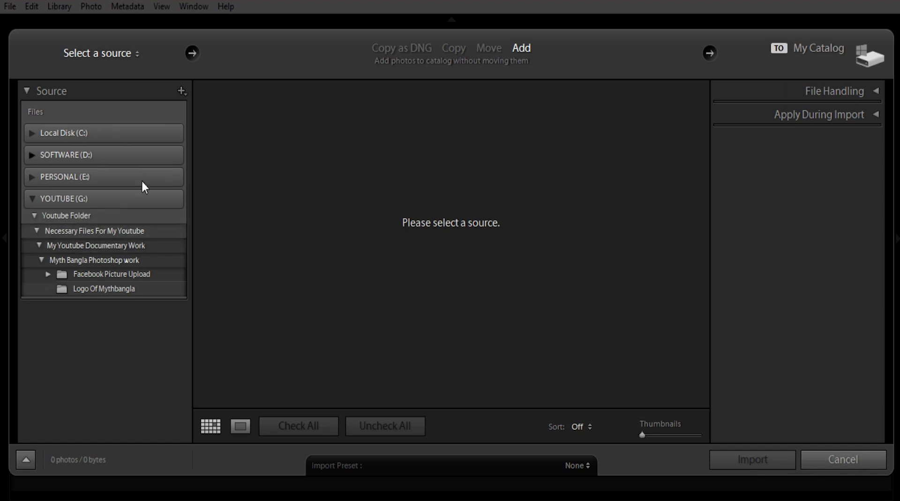
left_click(63, 289)
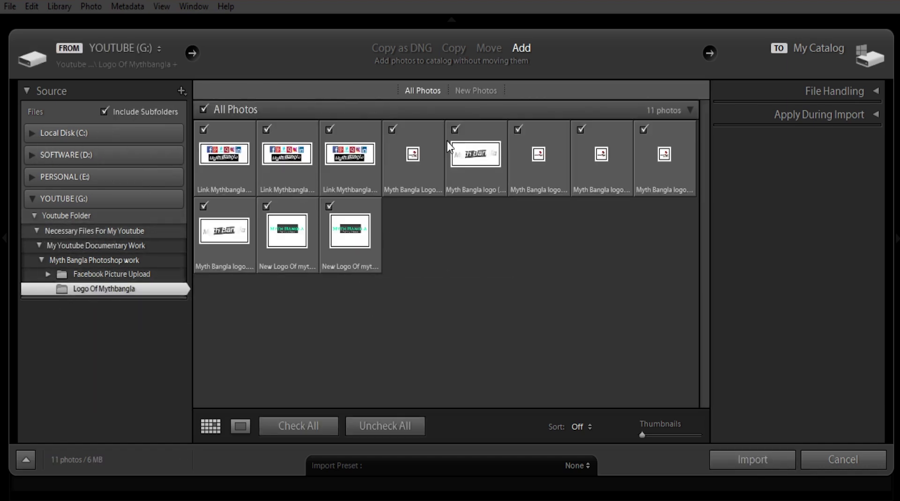
mouse_move(476, 156)
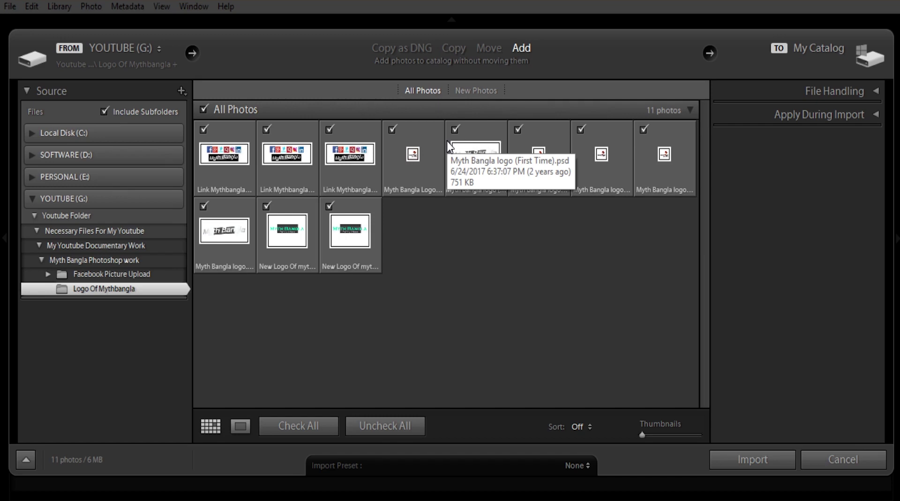
left_click(312, 426)
left_click(368, 426)
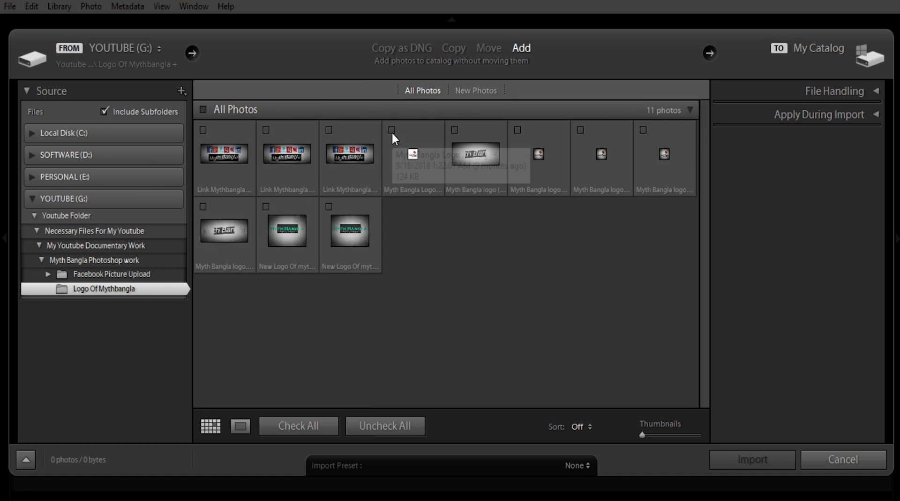
left_click(329, 129)
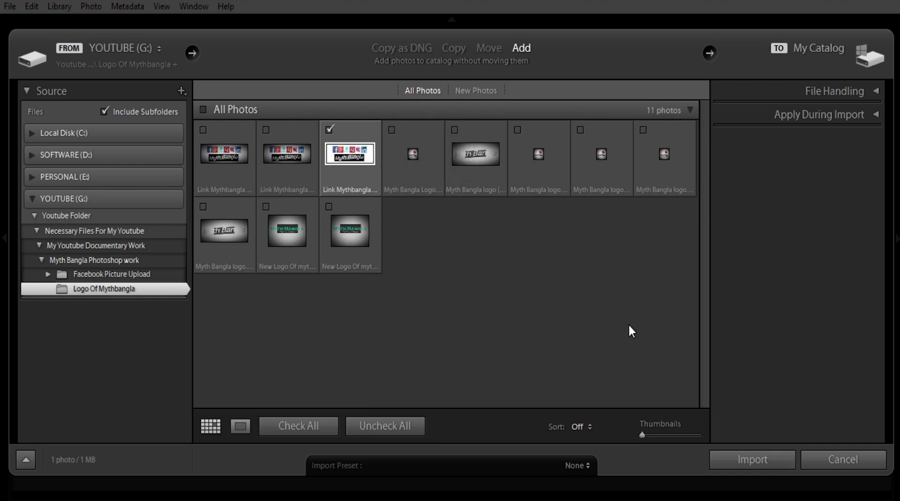
mouse_move(642, 435)
left_mouse_down()
mouse_move(685, 446)
mouse_move(619, 432)
left_mouse_up()
left_click(761, 462)
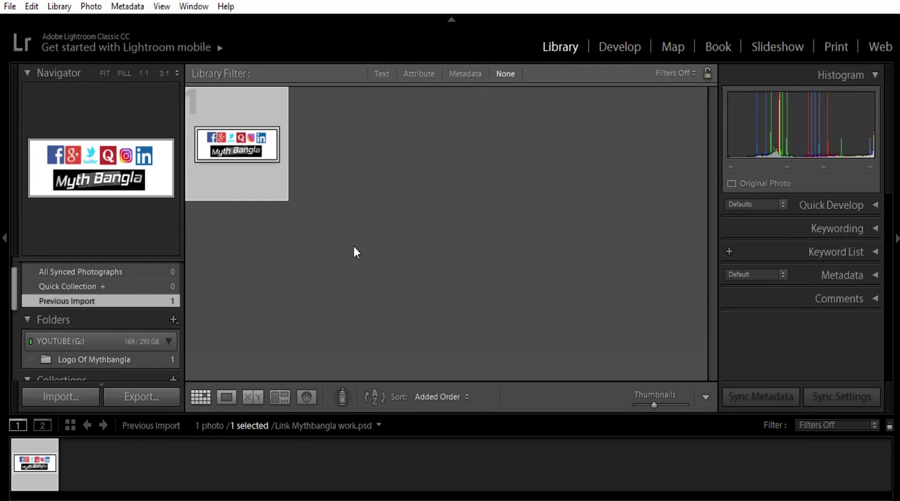
- Start removing the logo photo, then dismiss the prompt so it stays in the catalog
right_click(239, 100)
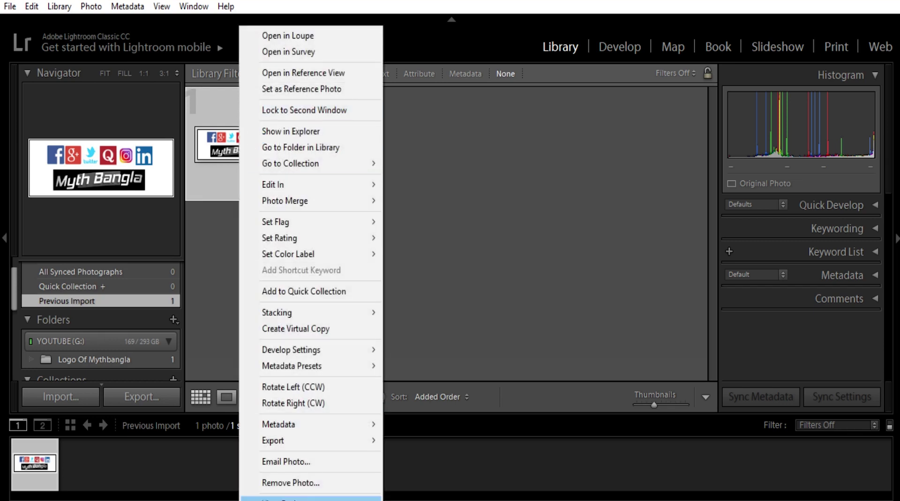
left_click(292, 485)
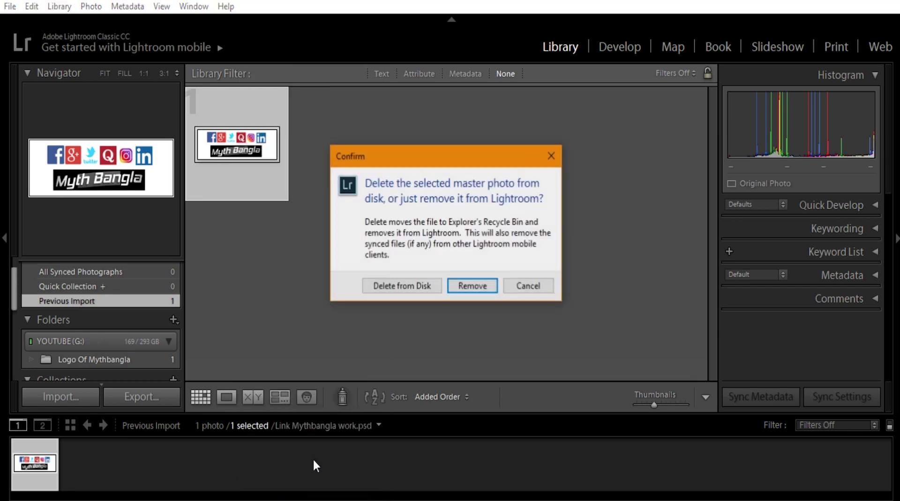
left_click(552, 156)
right_click(32, 466)
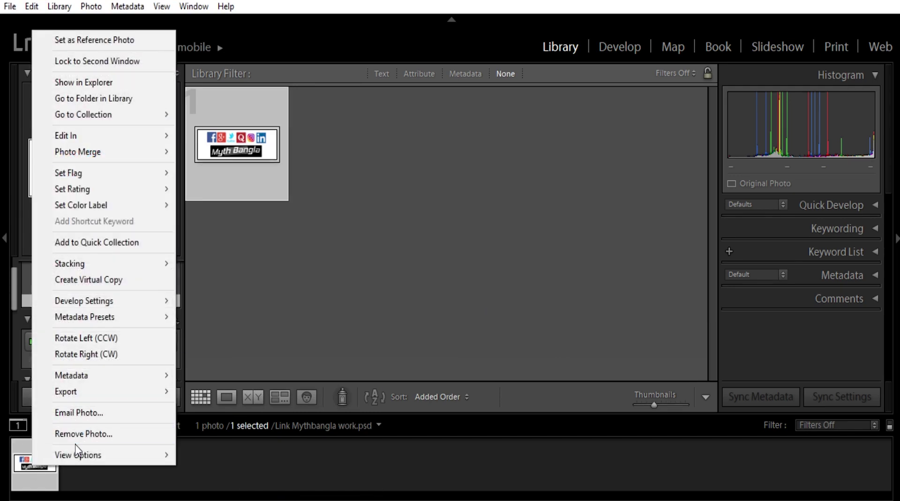
left_click(350, 225)
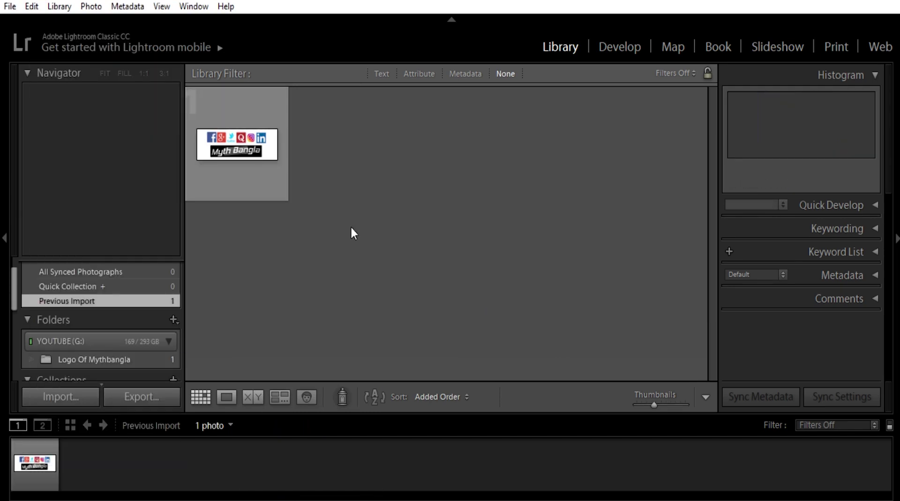
mouse_move(237, 144)
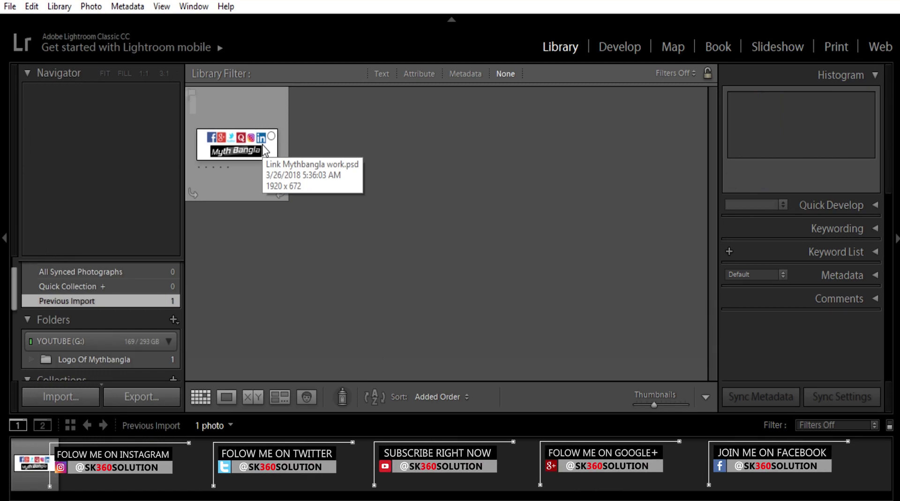
- Select the Myth Bangla logo thumbnail and open it in the Develop module
left_click(605, 51)
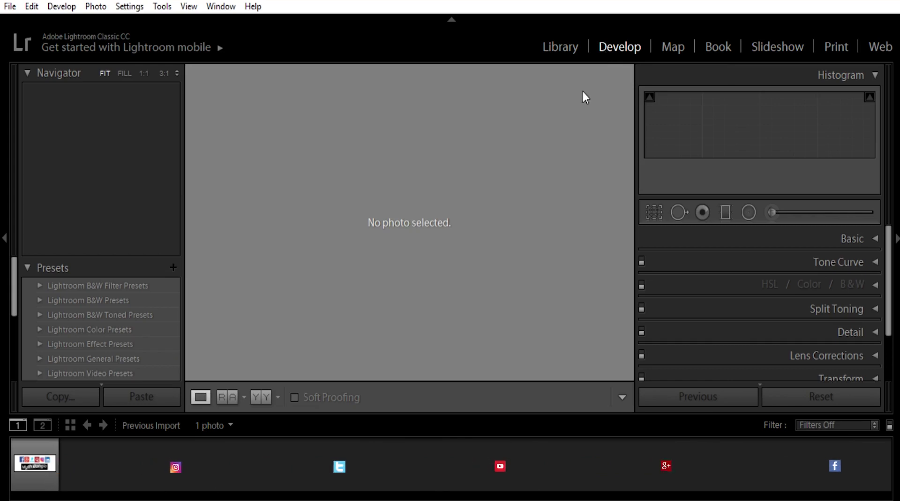
left_click(550, 48)
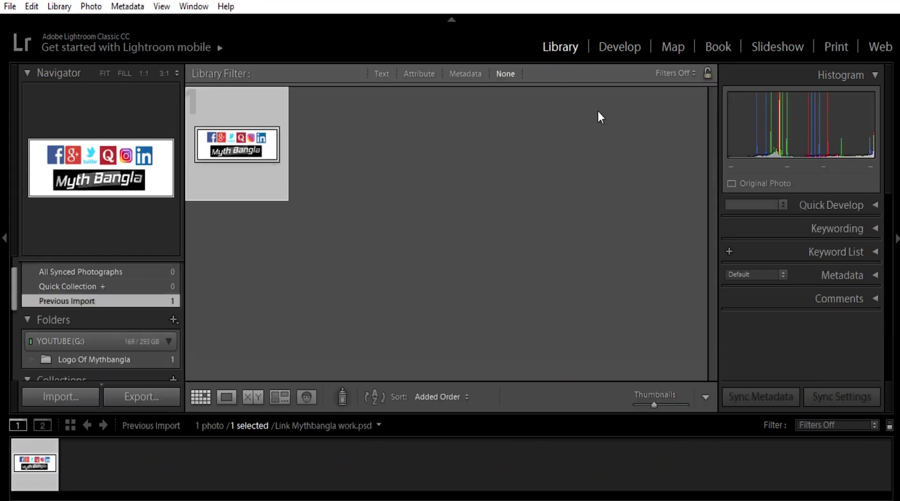
right_click(243, 141)
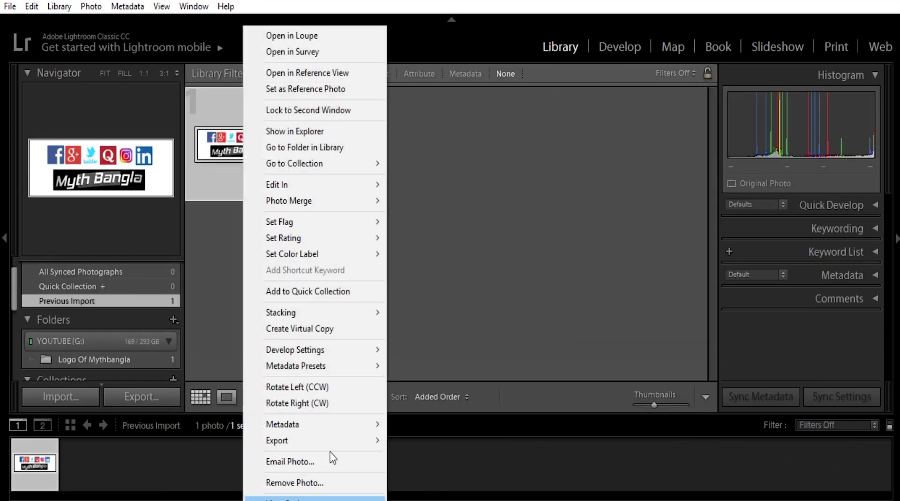
left_click(532, 219)
left_click(250, 114)
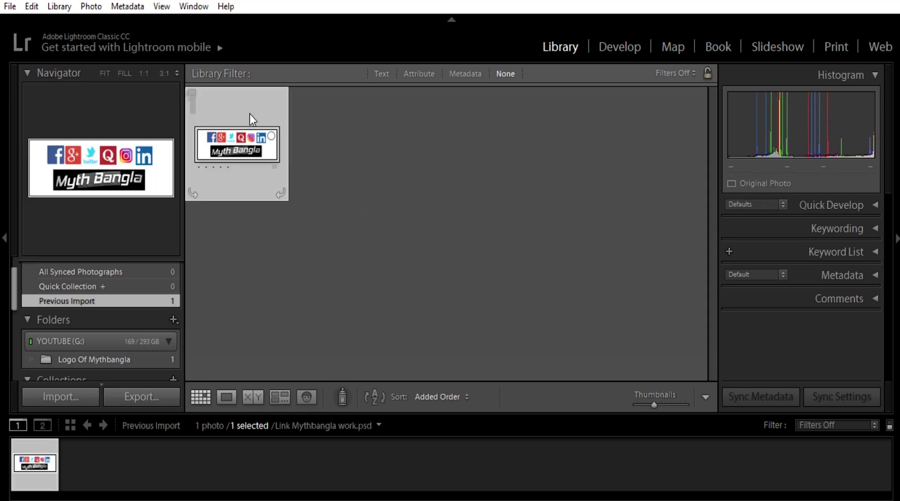
left_click(618, 45)
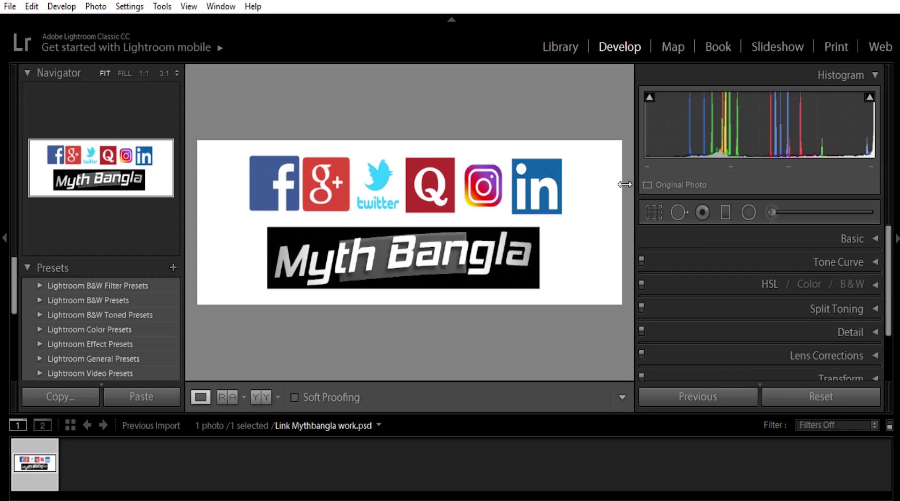
- Drag the right-hand Develop panel wider and scroll down its adjustment list
left_click_drag(634, 183, 601, 188)
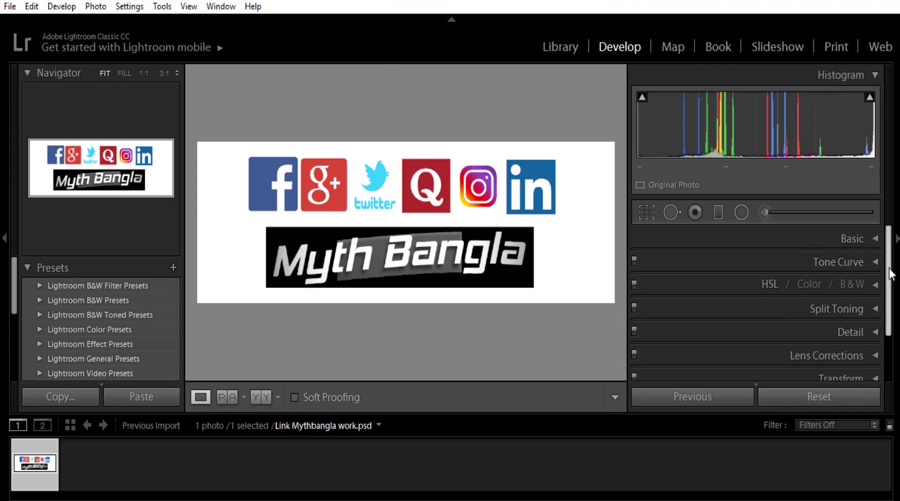
scroll(885, 277, "down", 1)
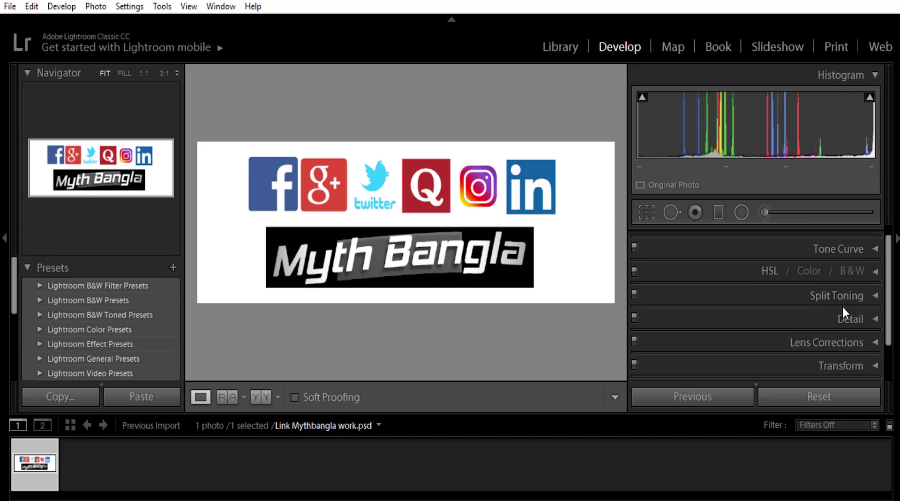
left_click_drag(889, 327, 893, 358)
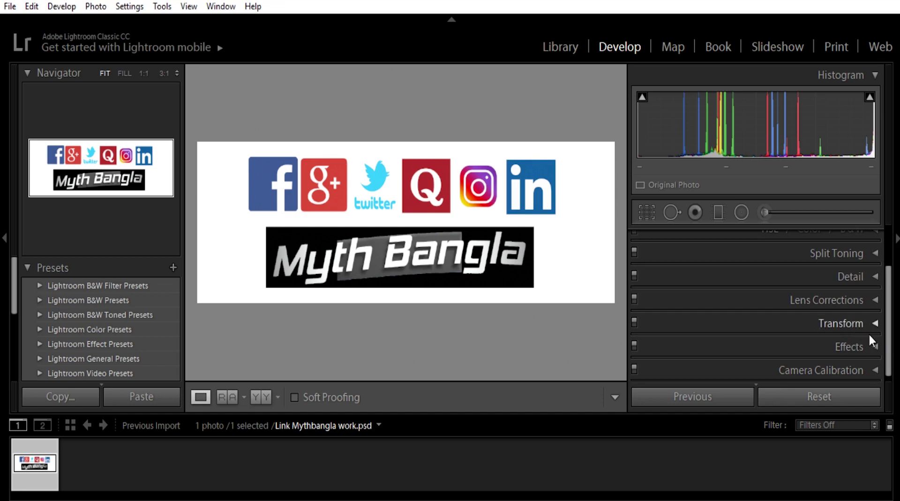
left_click_drag(892, 357, 893, 361)
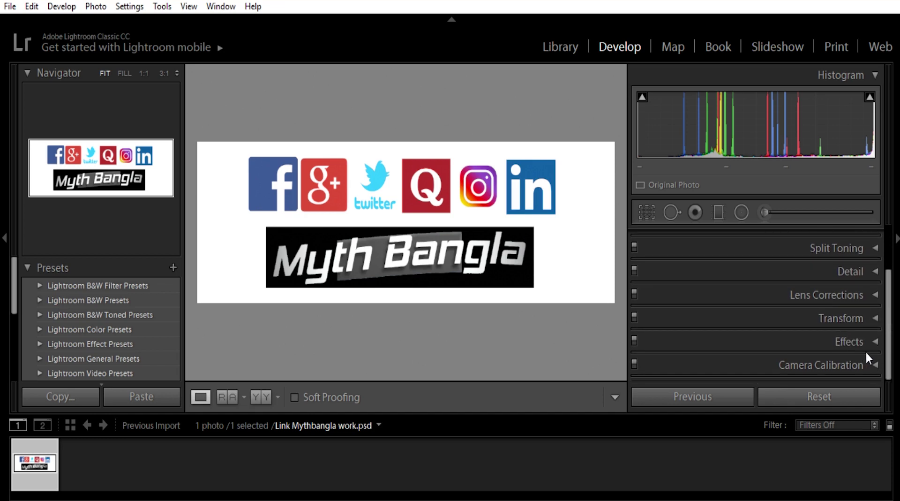
- Add a +19 post-crop vignette in the Effects panel
left_click(871, 343)
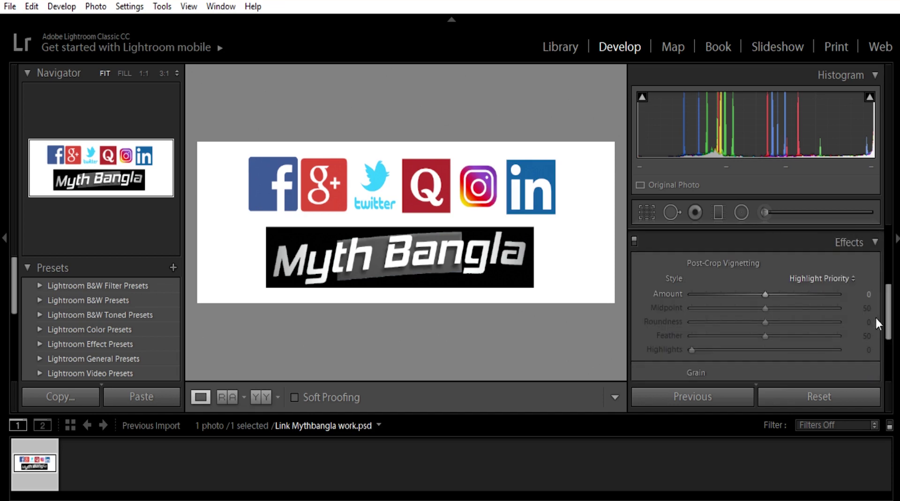
mouse_move(765, 294)
left_mouse_down()
mouse_move(778, 294)
mouse_move(755, 322)
left_mouse_up()
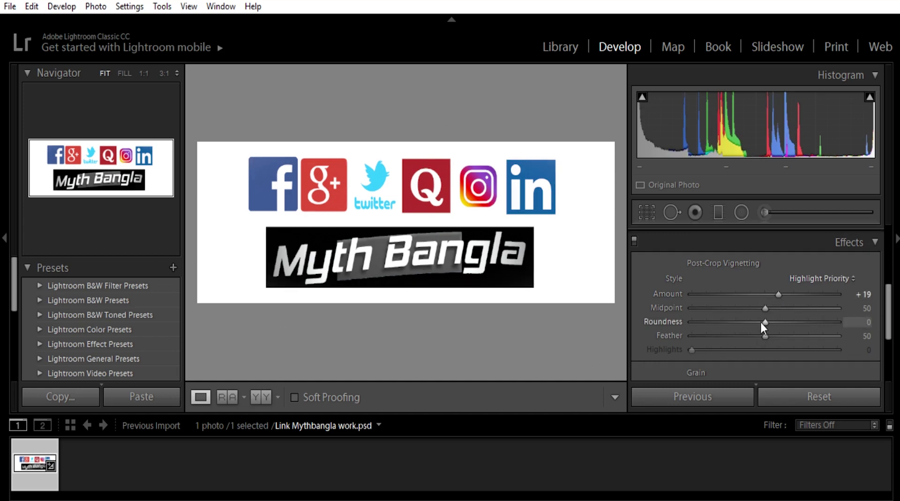
left_click(872, 246)
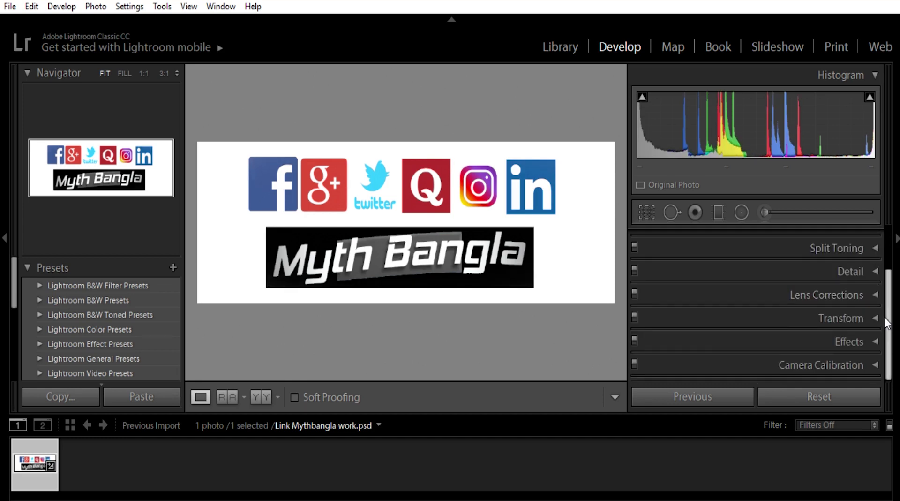
- In Basic, set Temp +67 and Tint -13, and lower Exposure, Contrast and Shadows
scroll(884, 281, "up", 3)
left_click(880, 243)
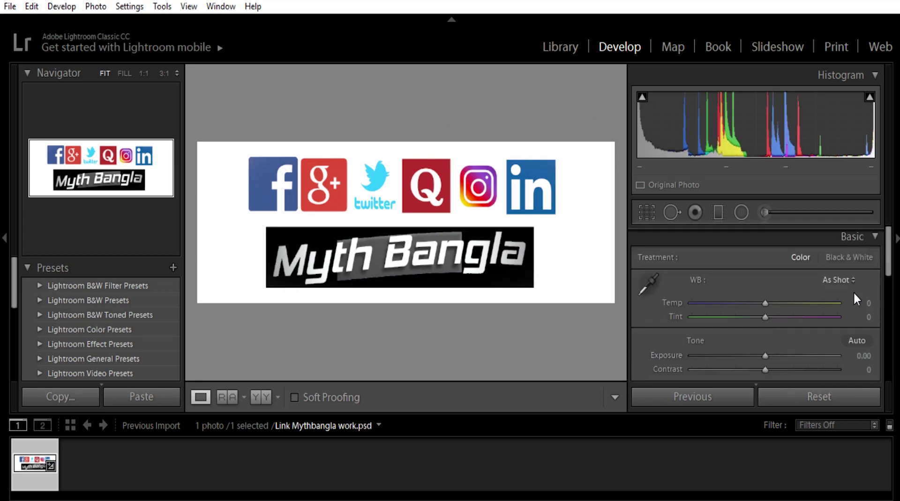
left_click_drag(764, 302, 814, 302)
left_click_drag(765, 317, 754, 317)
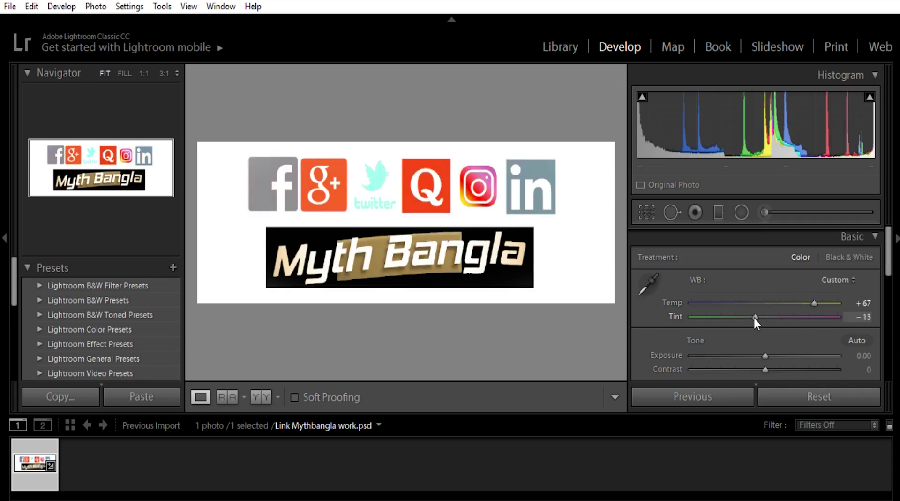
mouse_move(764, 355)
left_mouse_down()
mouse_move(799, 355)
mouse_move(742, 369)
left_mouse_up()
scroll(894, 267, "down", 5)
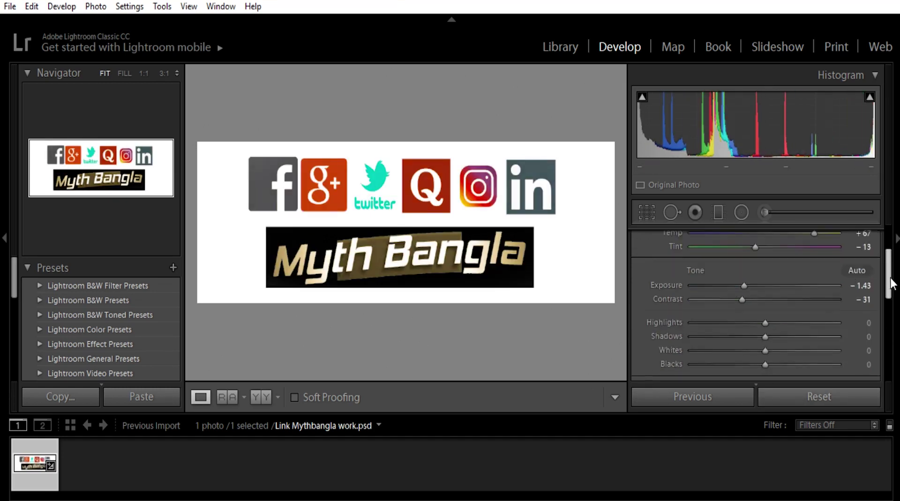
mouse_move(765, 277)
left_mouse_down()
mouse_move(788, 277)
mouse_move(732, 291)
left_mouse_up()
scroll(797, 305, "down", 3)
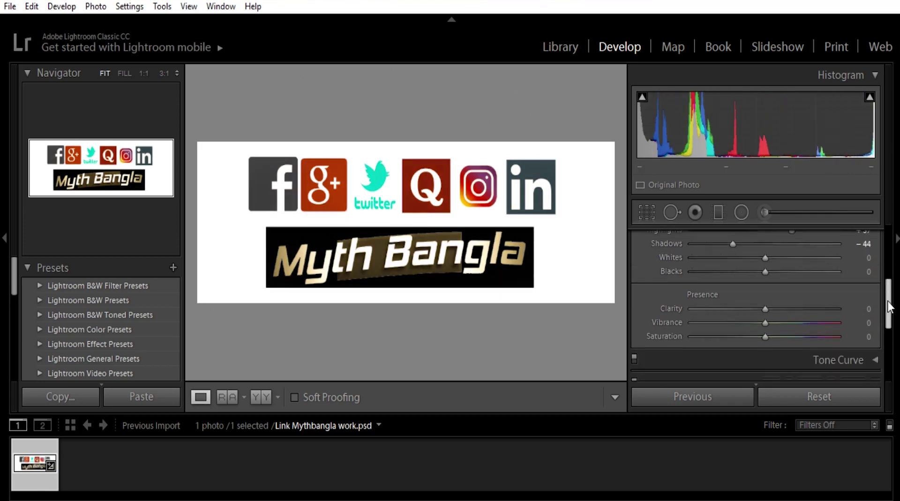
scroll(797, 305, "down", 3)
scroll(798, 305, "up", 8)
left_click(874, 238)
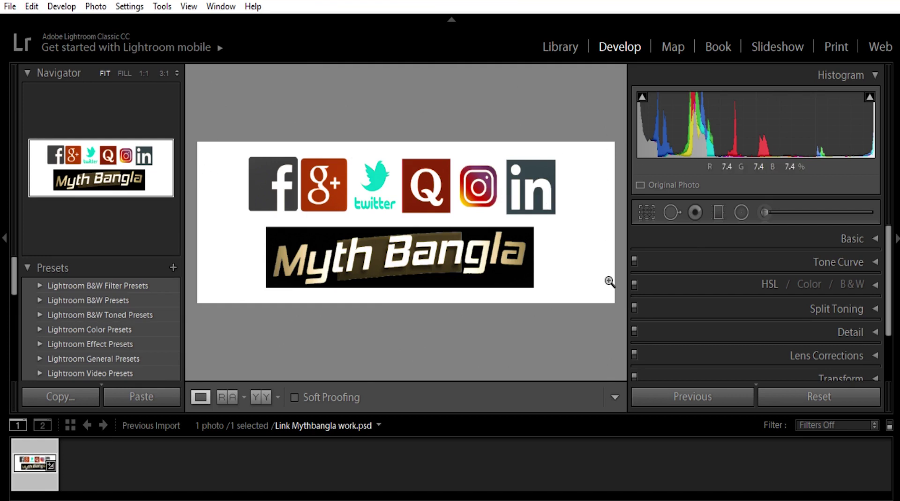
- Crop the white margins off the logo's left and right sides and apply the crop
left_click(647, 213)
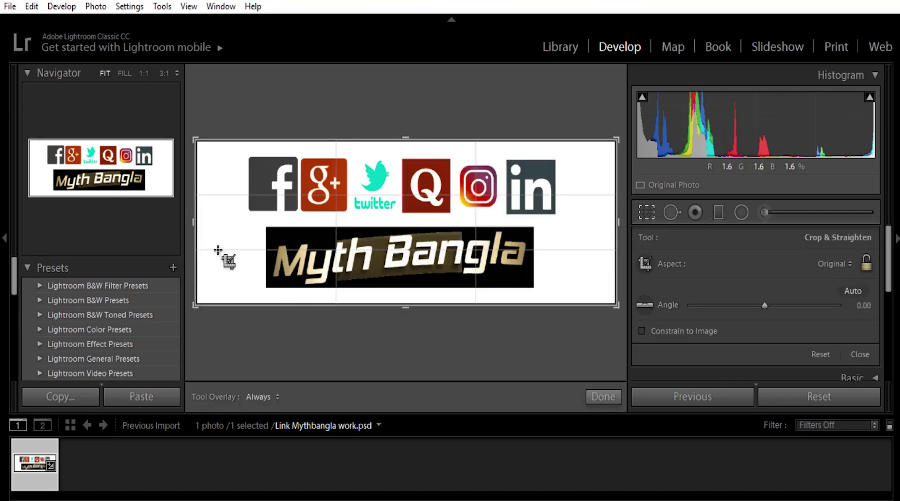
left_click_drag(196, 223, 219, 233)
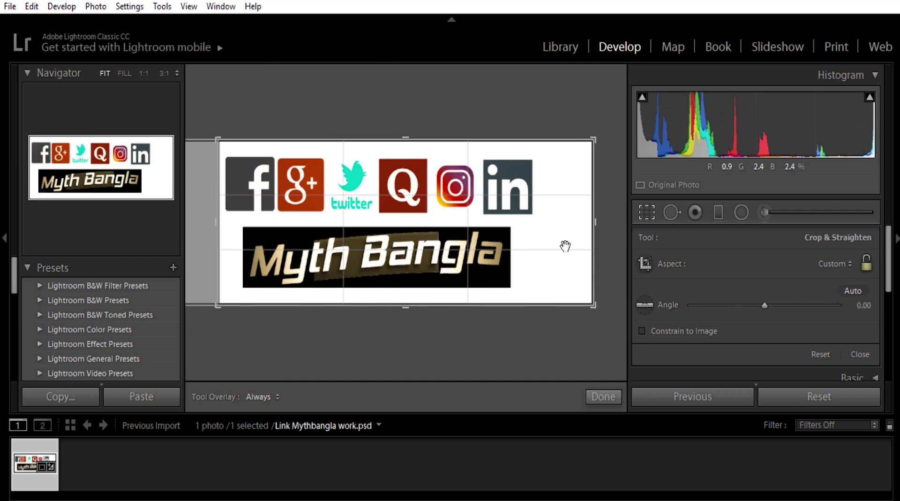
left_click_drag(595, 221, 569, 220)
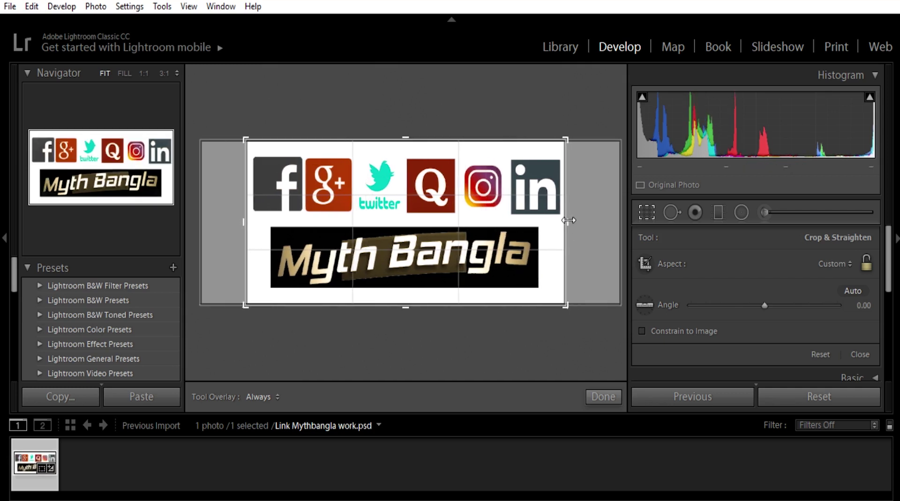
left_click(604, 397)
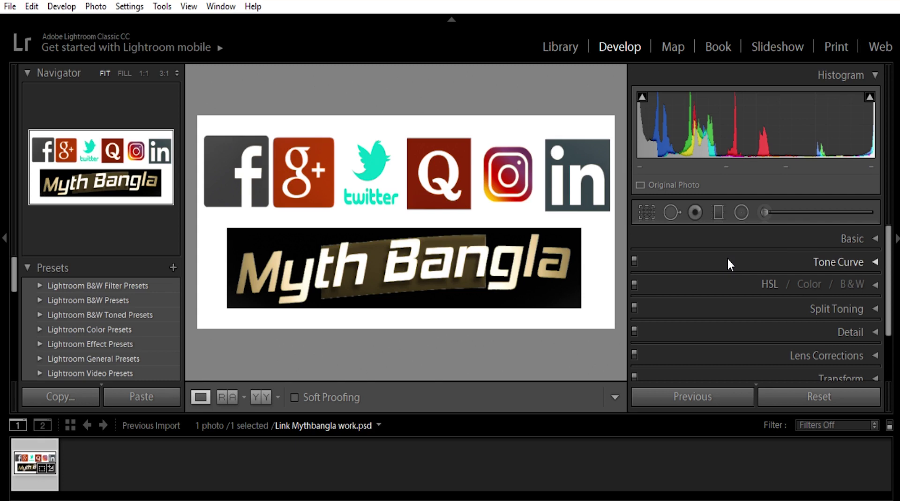
- Reset the edits, then set Temp +36, Tint -42, Exposure -1.61, Contrast -35, Whites -45
left_click(829, 396)
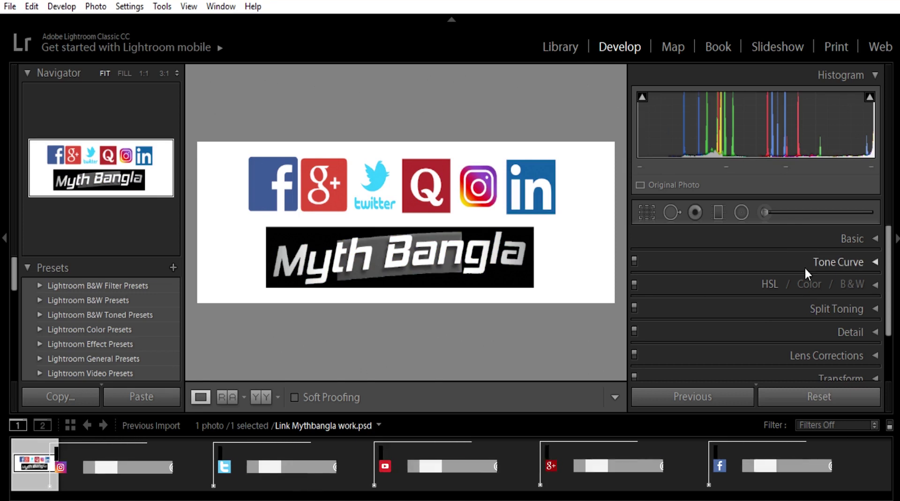
left_click(872, 241)
mouse_move(765, 317)
left_mouse_down()
mouse_move(748, 319)
mouse_move(791, 303)
left_mouse_up()
mouse_move(765, 370)
left_mouse_down()
mouse_move(740, 370)
mouse_move(742, 355)
left_mouse_up()
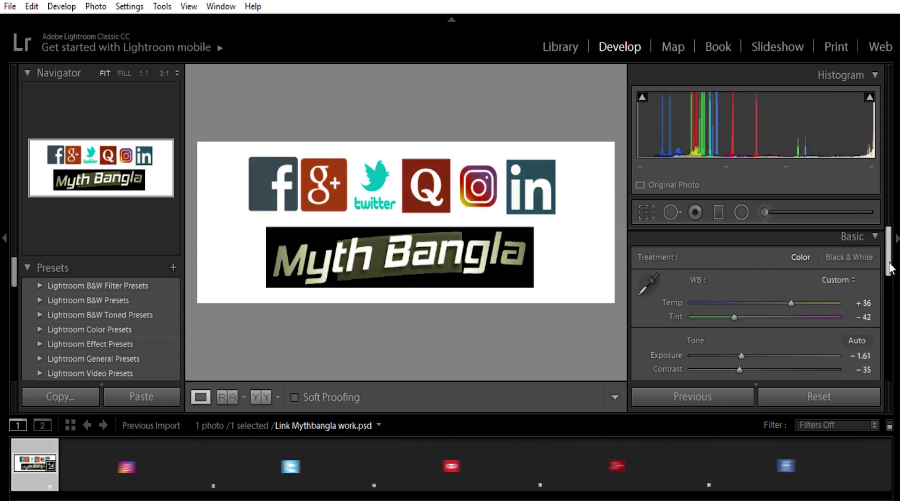
left_click_drag(889, 272, 891, 301)
left_click_drag(765, 325, 732, 325)
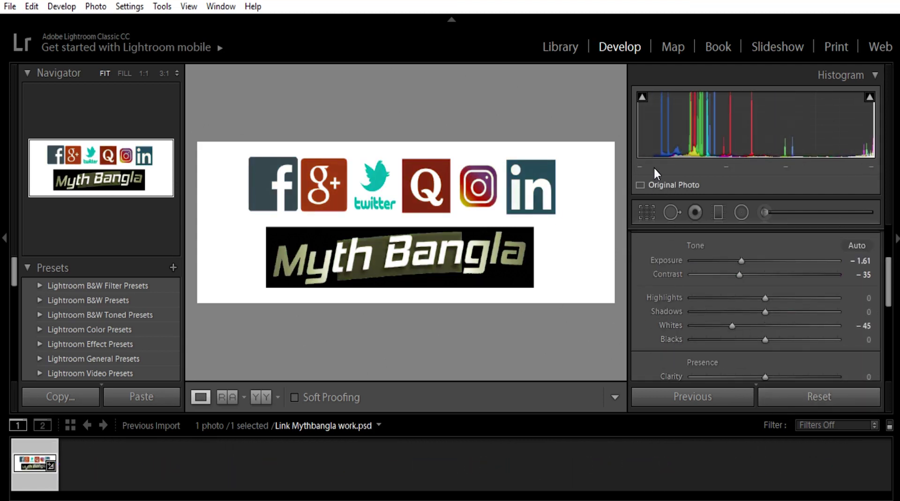
- Trim the recoloured logo inward from its left and right edges and apply the crop
left_click(648, 212)
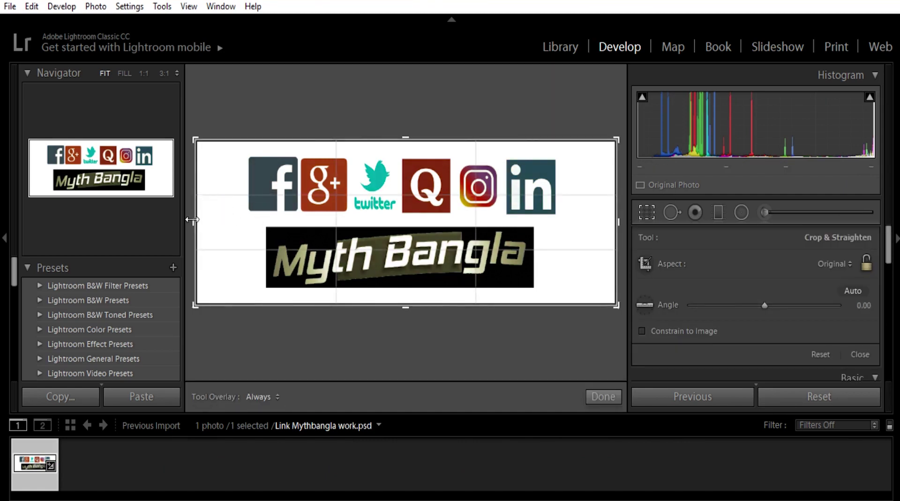
left_click_drag(196, 219, 212, 233)
left_click_drag(596, 223, 568, 221)
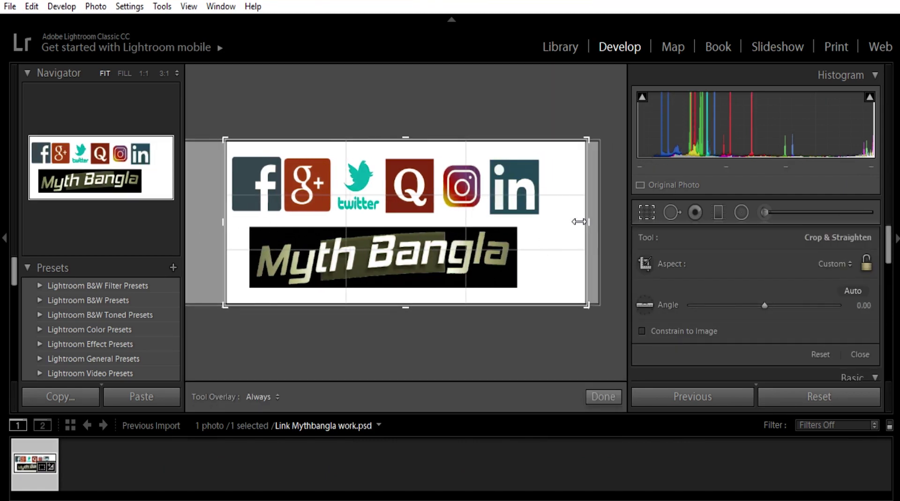
left_click(608, 400)
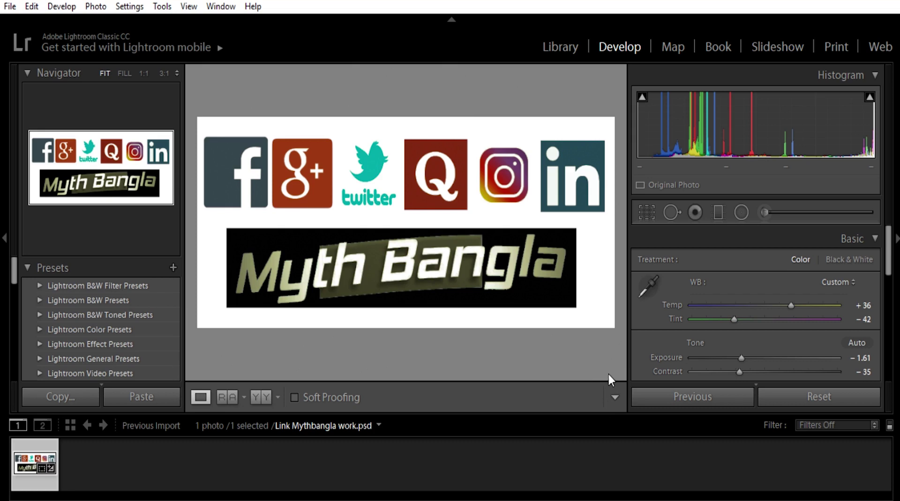
- Select the logo photo in the Library grid and open the Export One File dialog
left_click(563, 47)
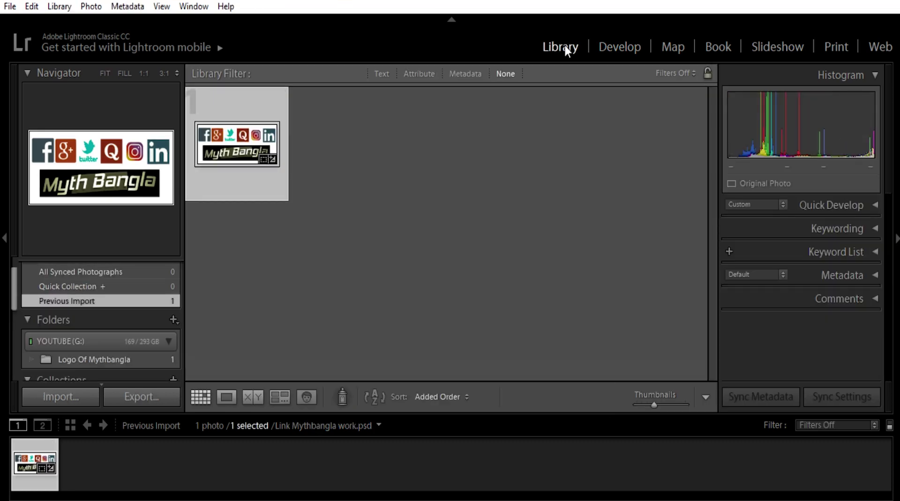
left_click(366, 164)
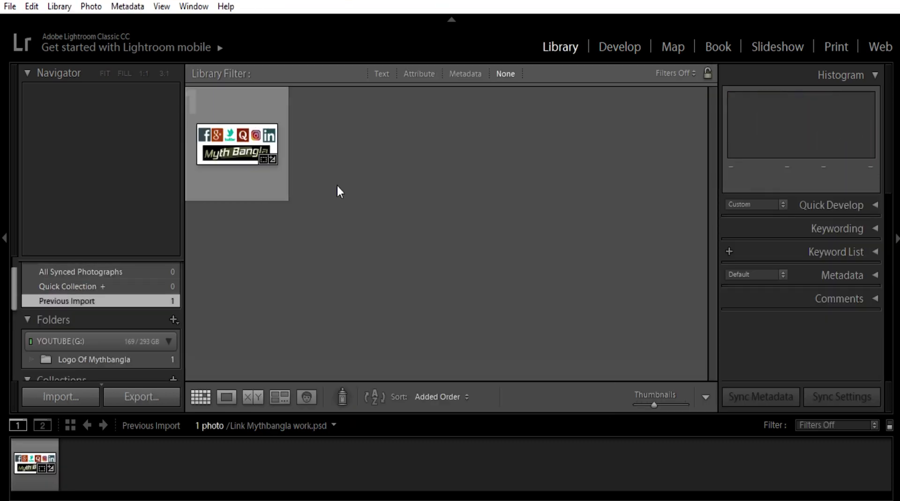
left_click(261, 116)
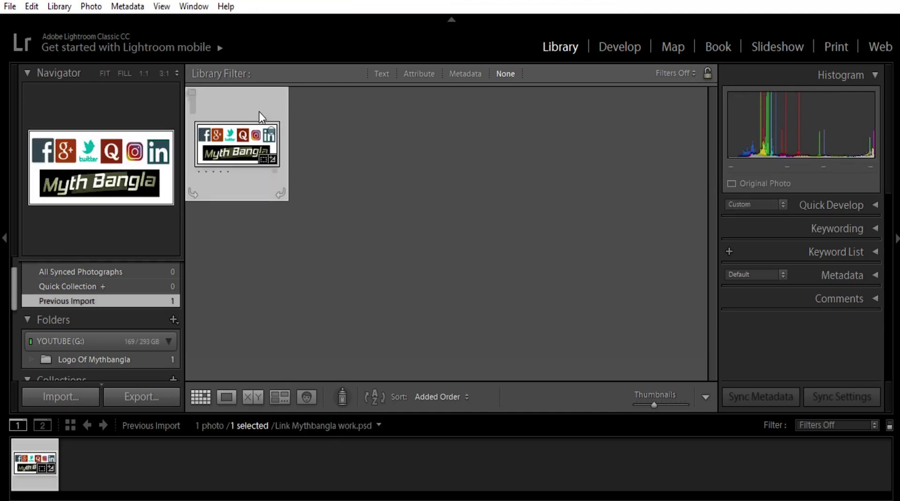
left_click(158, 396)
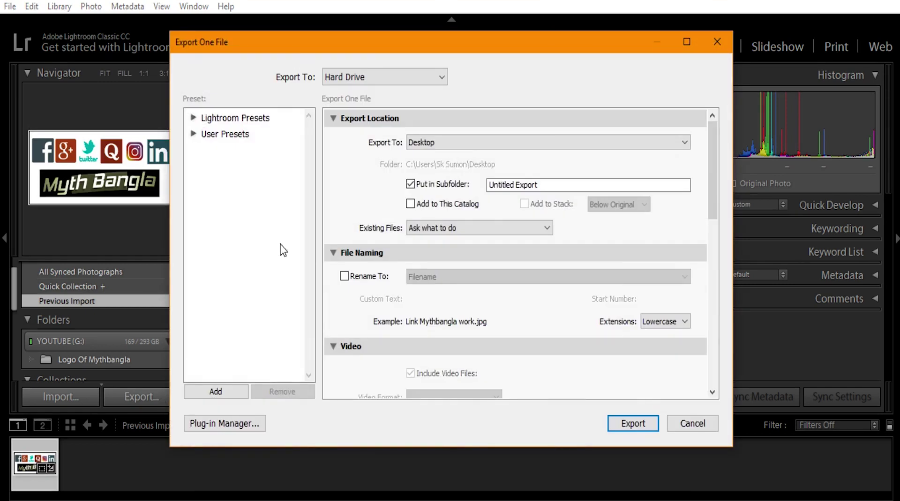
- Maximize the Export One File dialog and keep Hard Drive and Desktop as the destination
left_click_drag(604, 31, 604, 0)
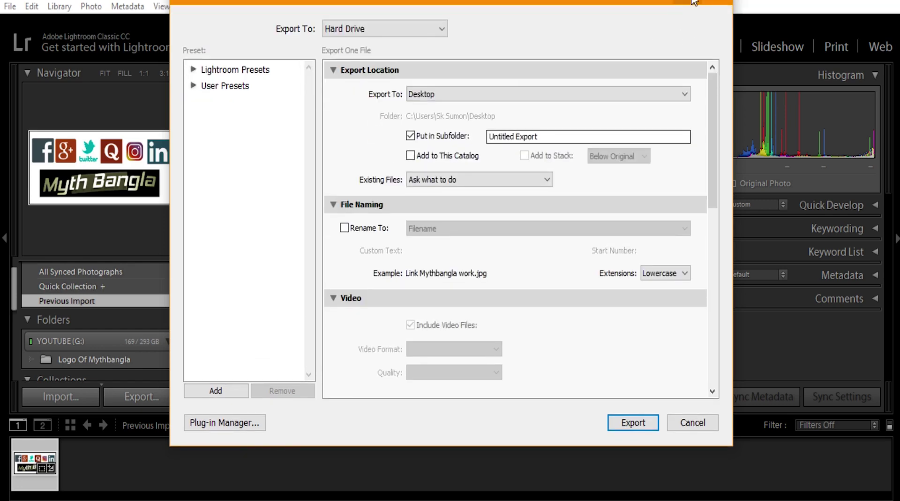
double_click(603, 3)
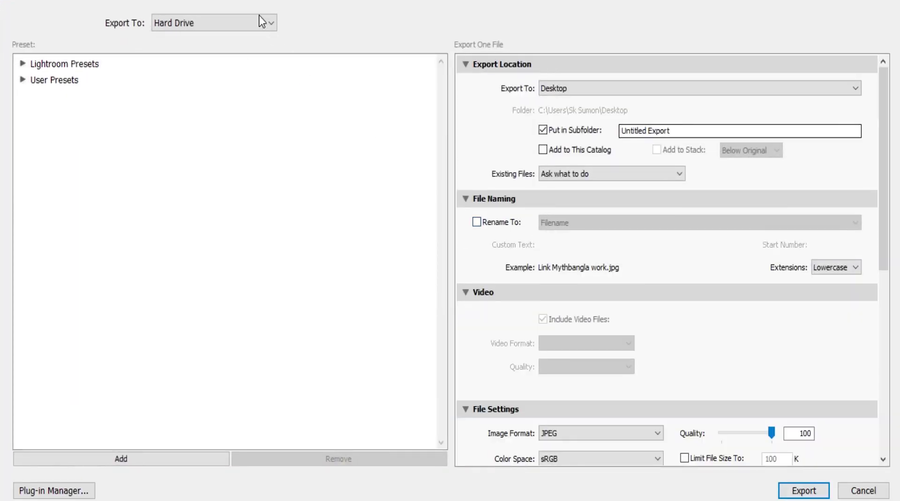
left_click(270, 25)
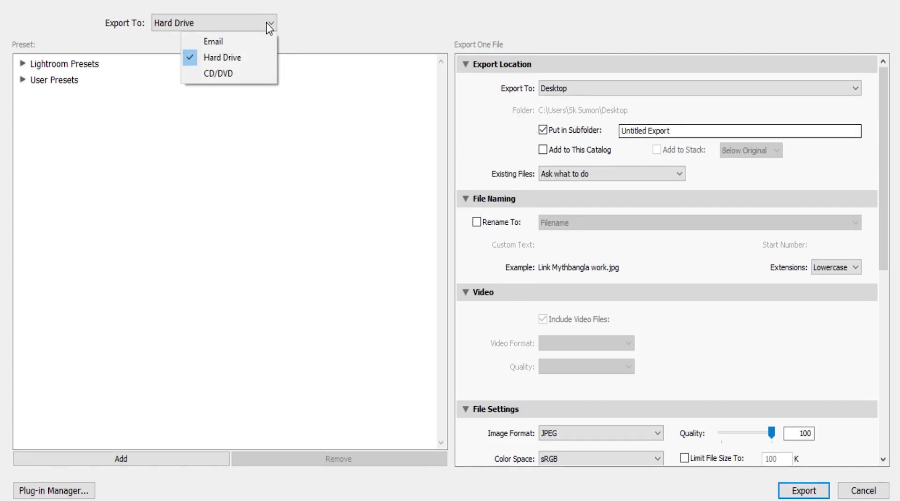
left_click(304, 30)
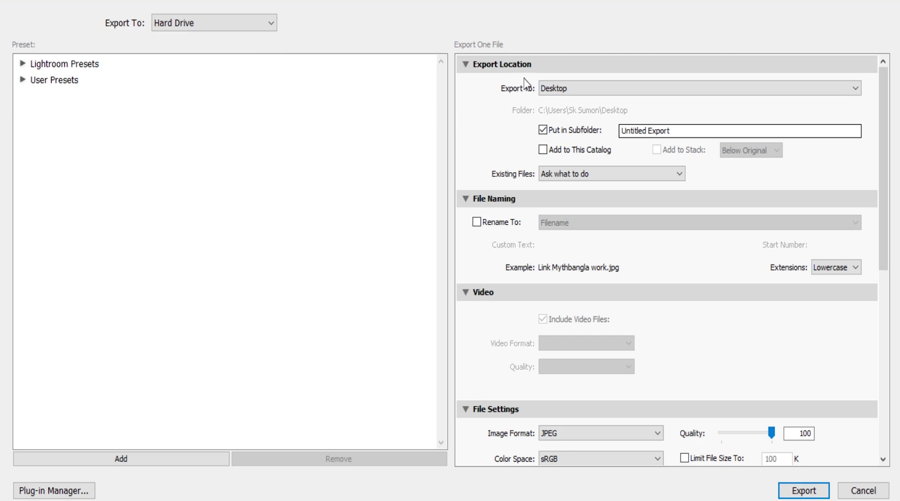
left_click(720, 90)
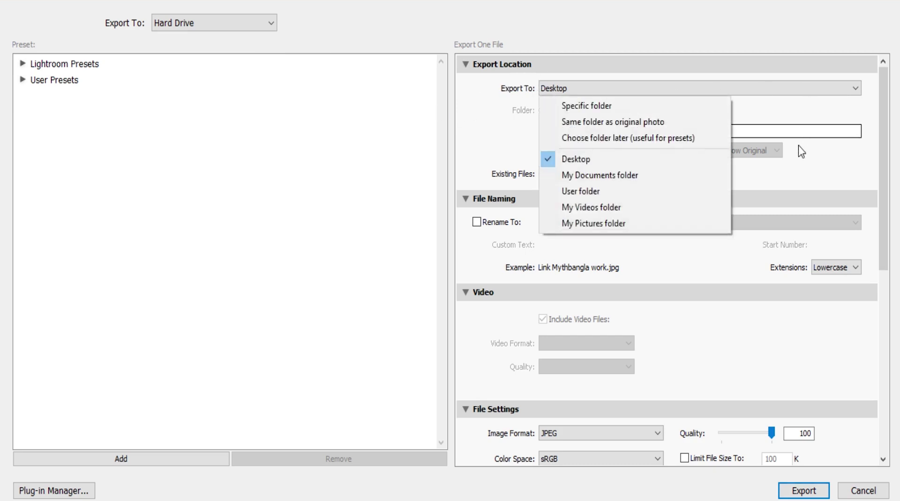
left_click(482, 124)
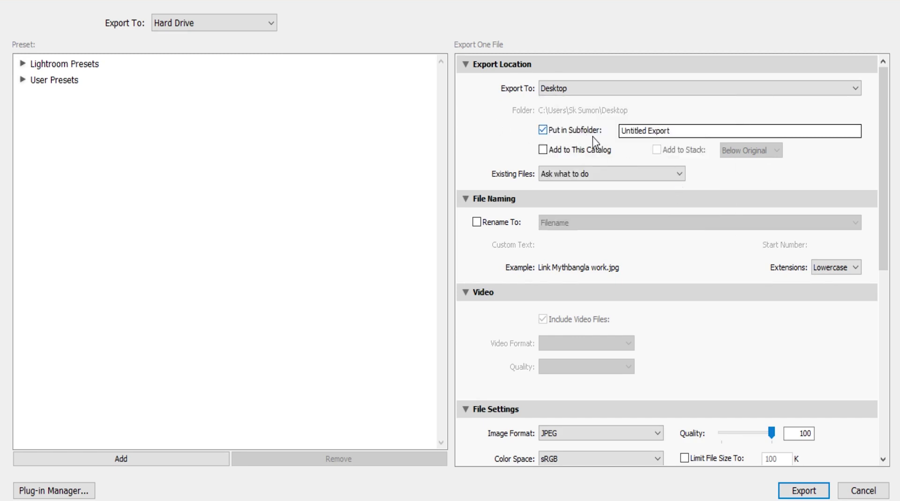
left_click(666, 134)
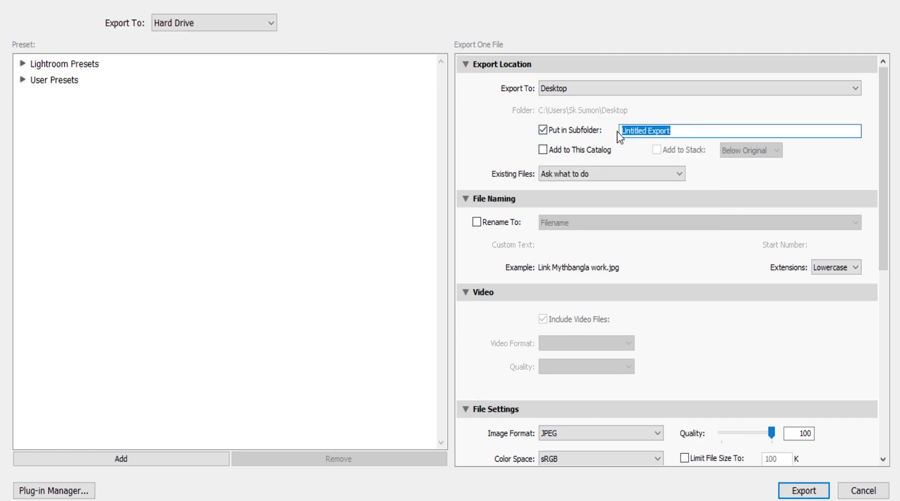
- Name the export subfolder Myth Bangla and set a custom file name template of sksumon
type("s")
type("M")
type("ythBang")
type("la")
left_click(638, 130)
left_click(476, 224)
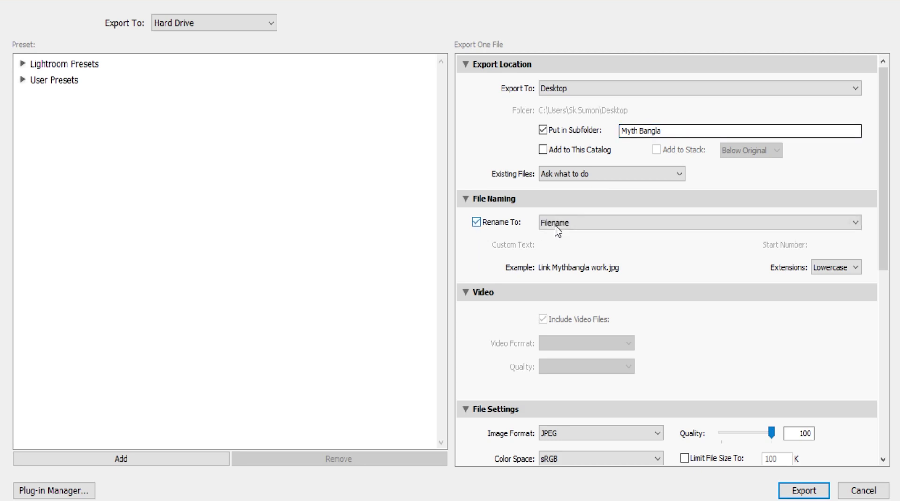
left_click(578, 227)
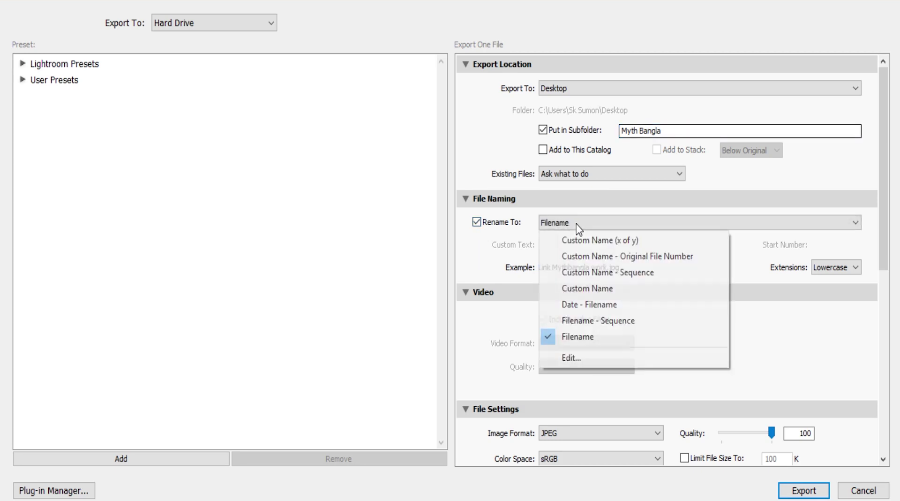
left_click(578, 360)
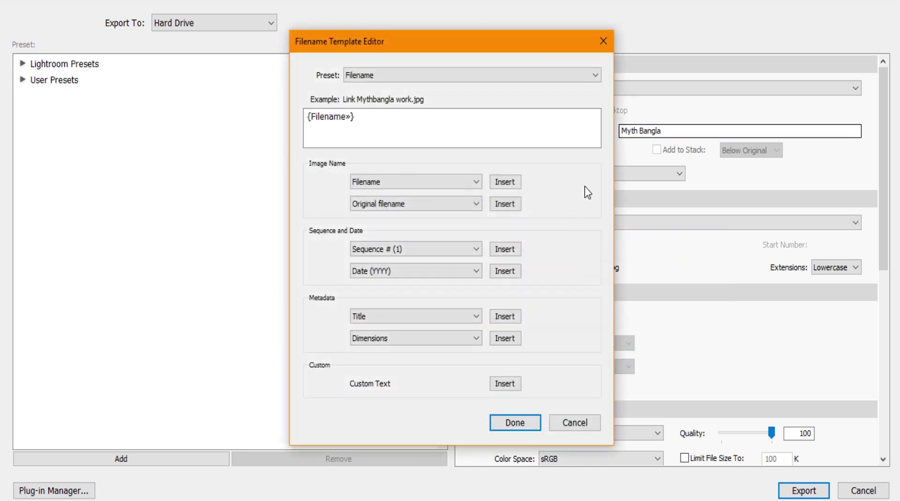
left_click(364, 117)
key("BackSpace")
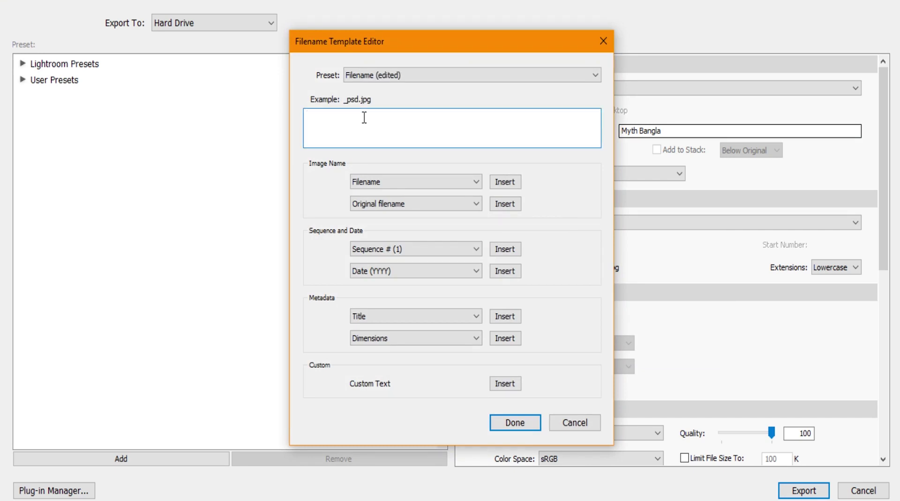
type("sksu")
type("mon")
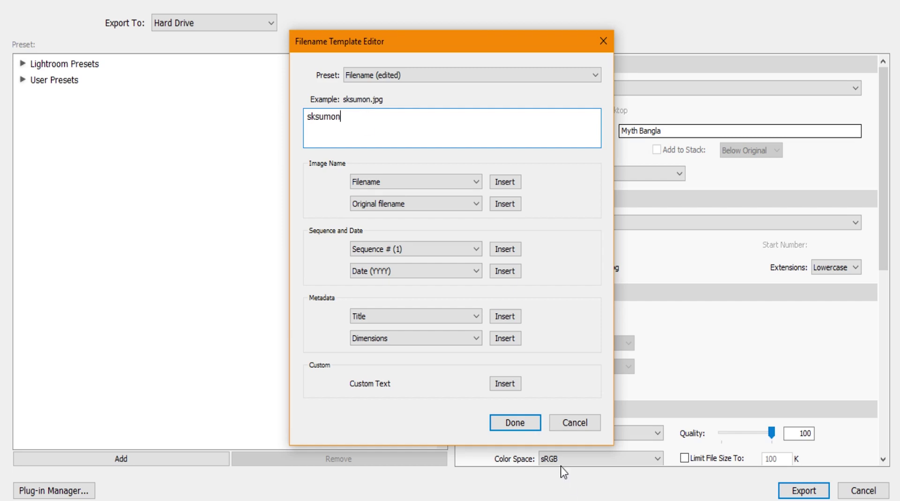
left_click(524, 422)
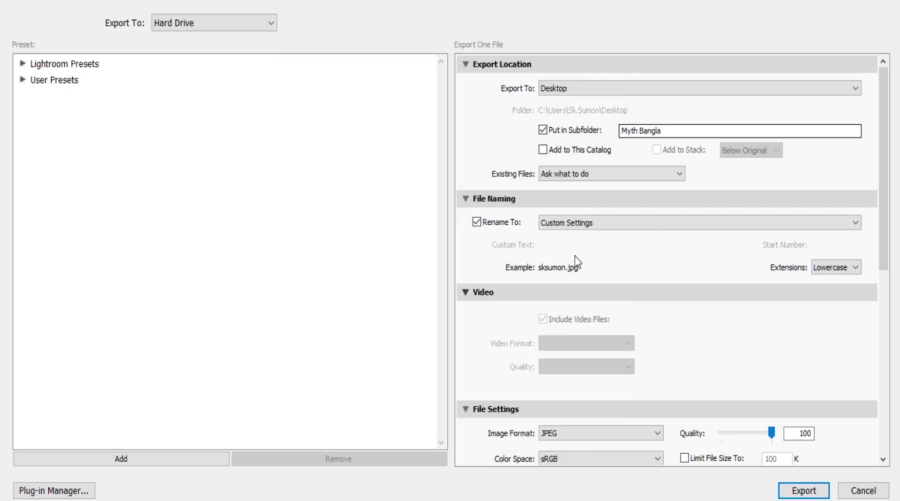
- Keep JPEG as the export format with no file-size limit
left_click_drag(885, 248, 896, 346)
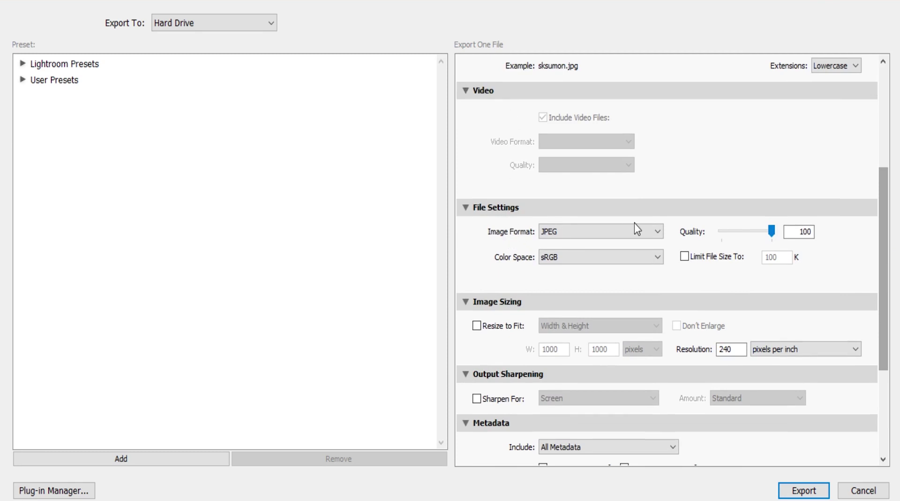
left_click(660, 232)
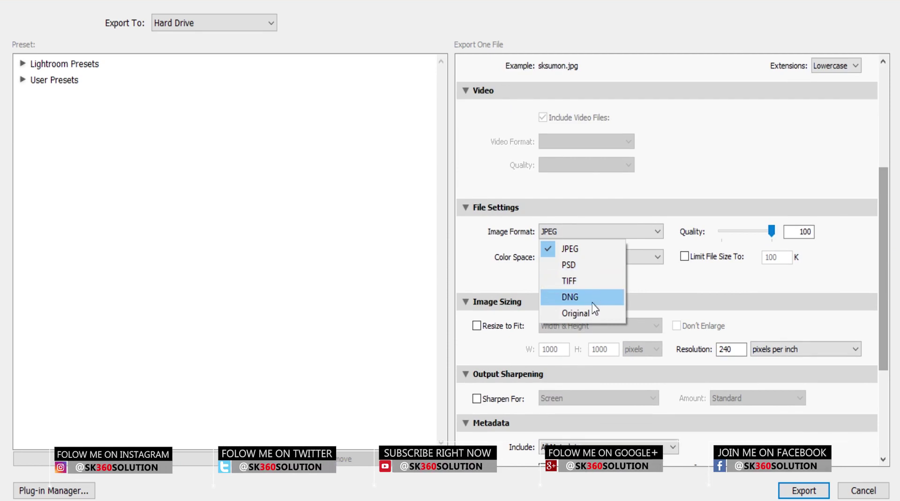
left_click(583, 252)
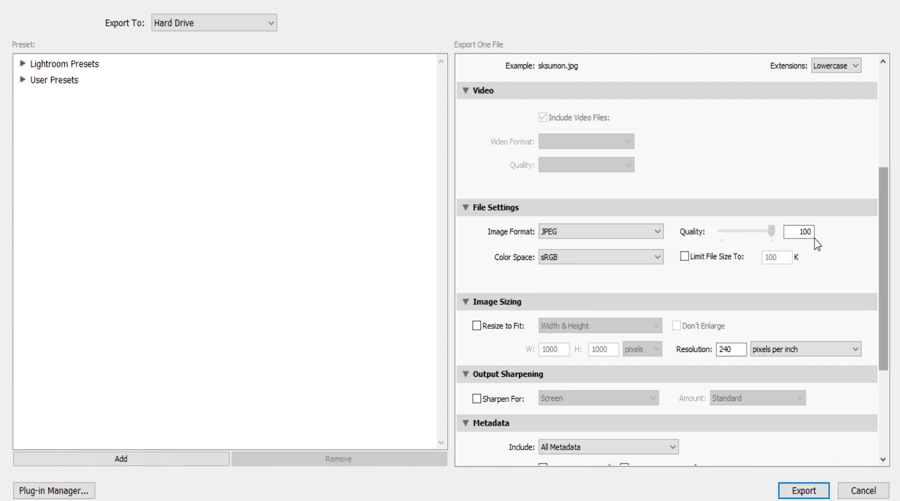
left_click(684, 256)
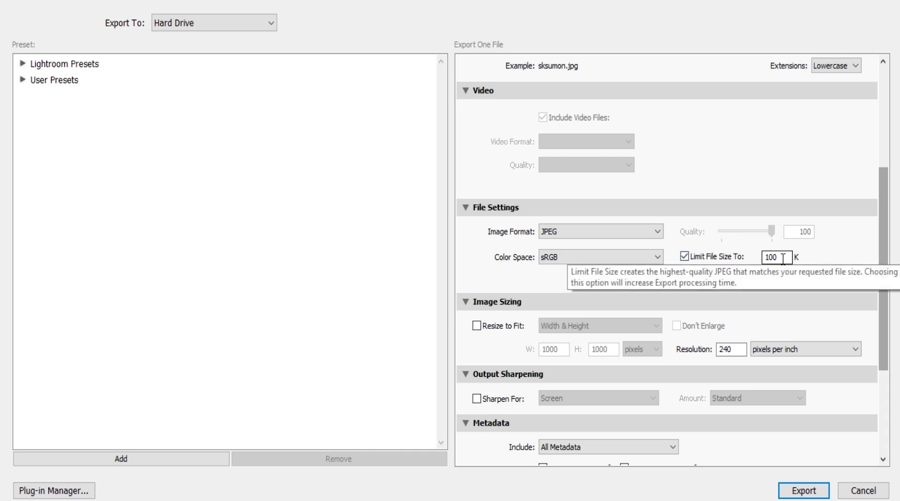
left_click(685, 256)
left_click_drag(882, 230, 889, 272)
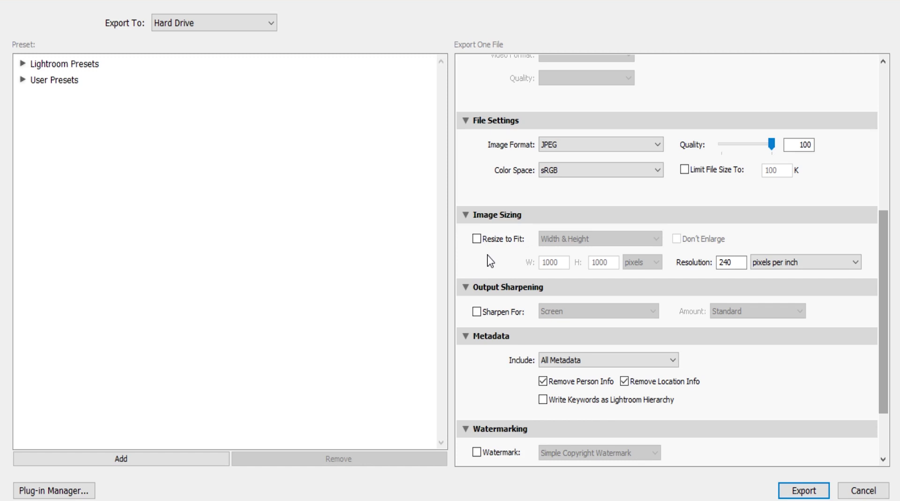
- Turn on Resize to Fit with width and height of 200 pixels
left_click(477, 239)
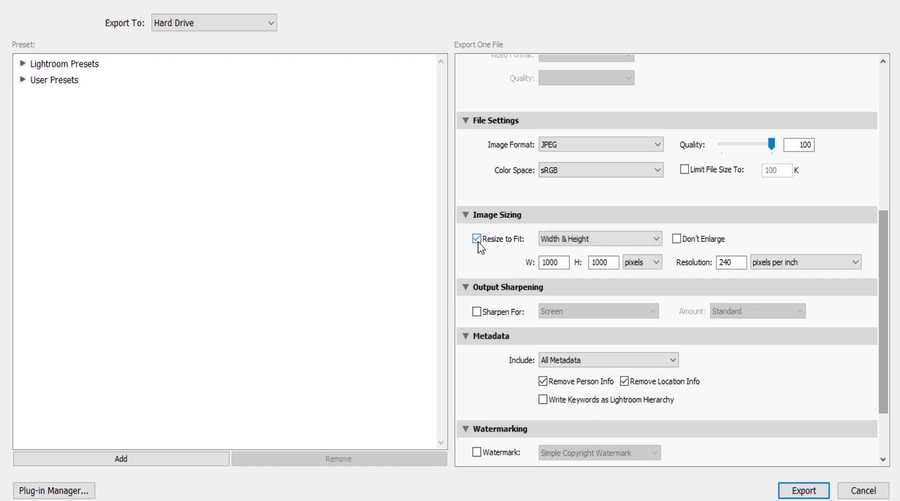
left_click_drag(565, 262, 483, 271)
type("200")
key("Tab")
type("2")
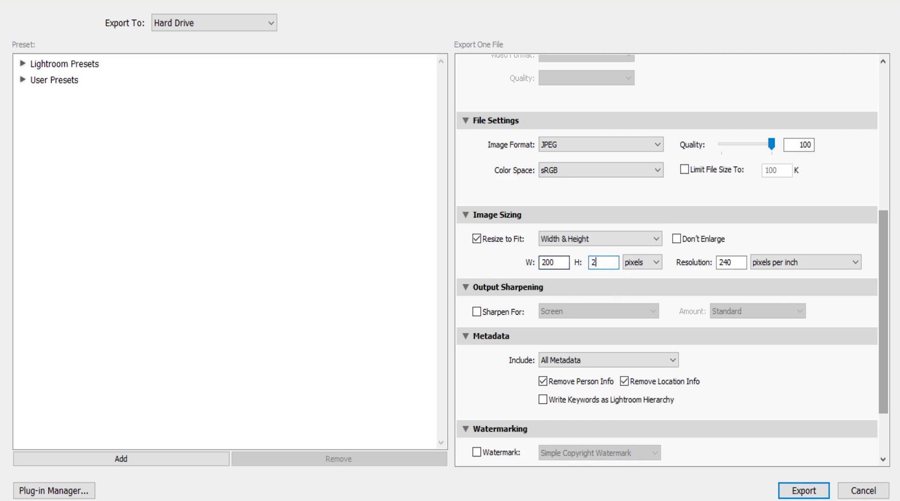
type("00")
left_click(657, 265)
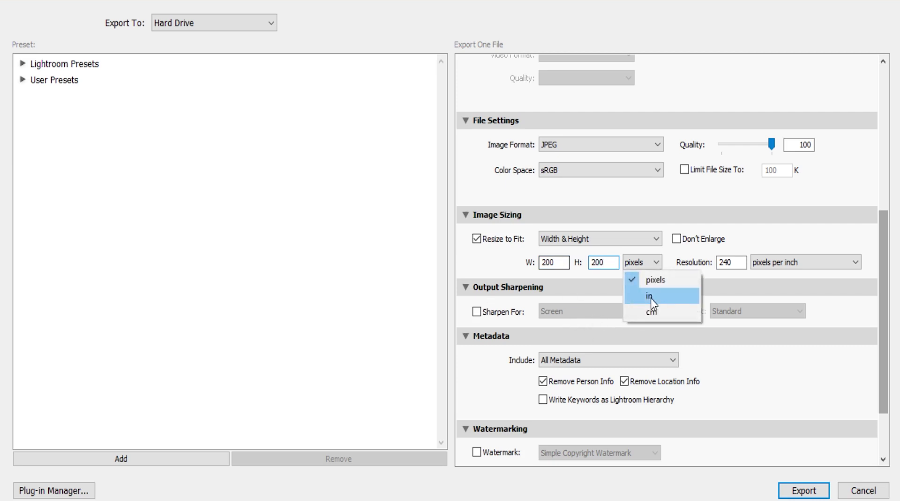
left_click(650, 296)
left_click(652, 268)
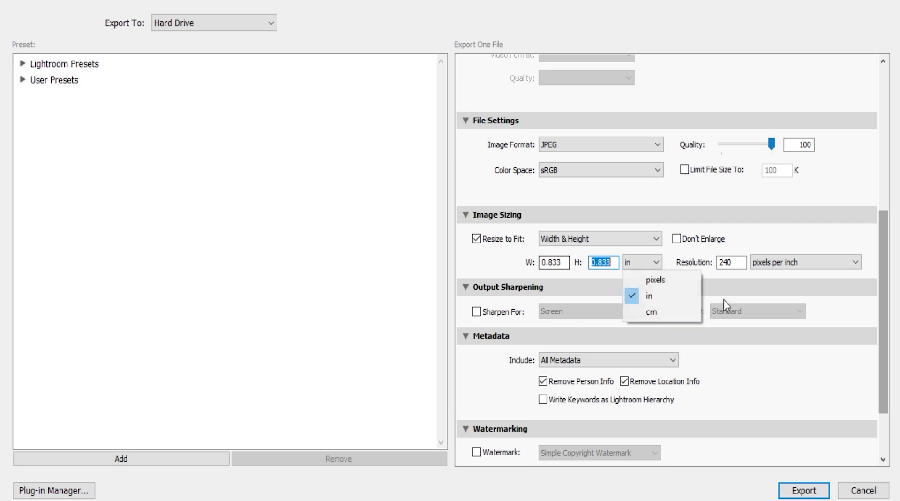
left_click(682, 315)
left_click(661, 266)
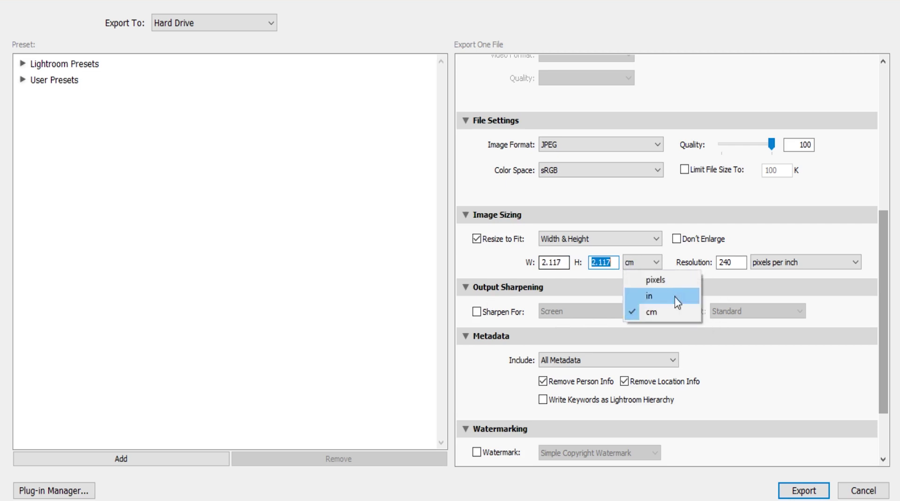
left_click(676, 280)
- Set the export resolution to 300 pixels per inch
key("Tab")
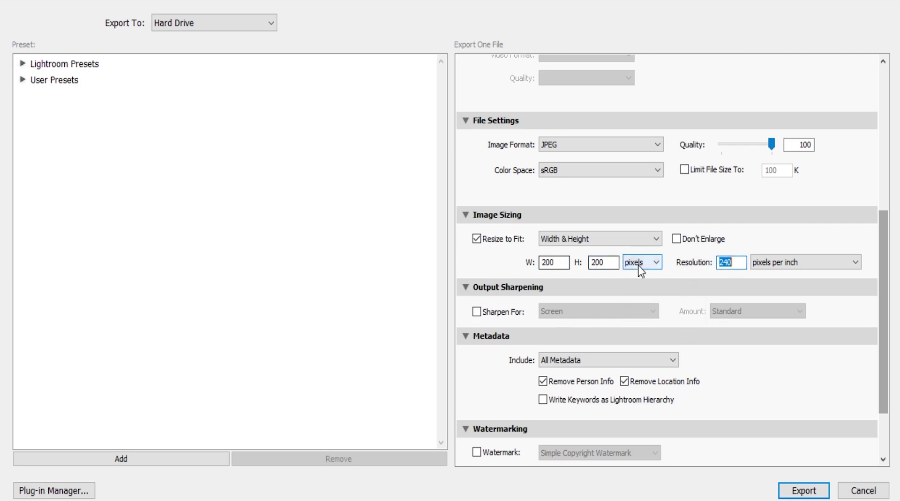
type("2")
key("BackSpace")
type("30")
type("0")
- Export the logo without a watermark, then minimize Lightroom to show the desktop
scroll(596, 356, "down", 2)
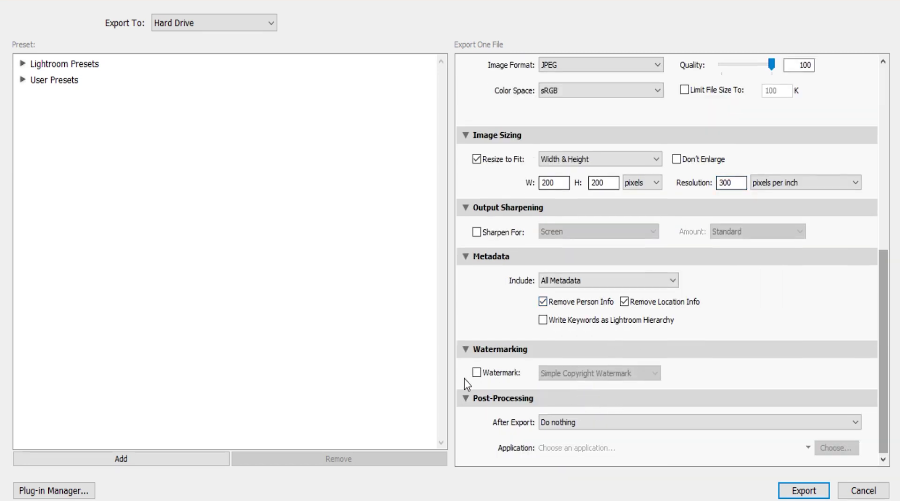
left_click(477, 372)
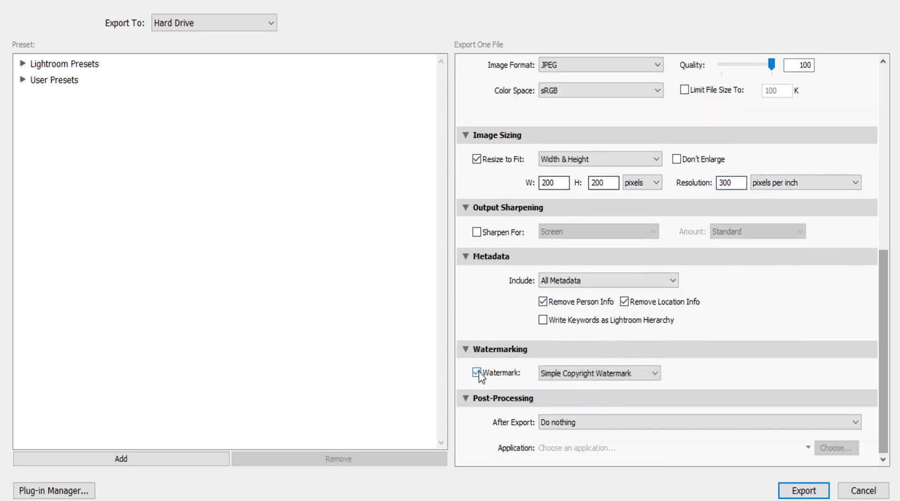
left_click(659, 374)
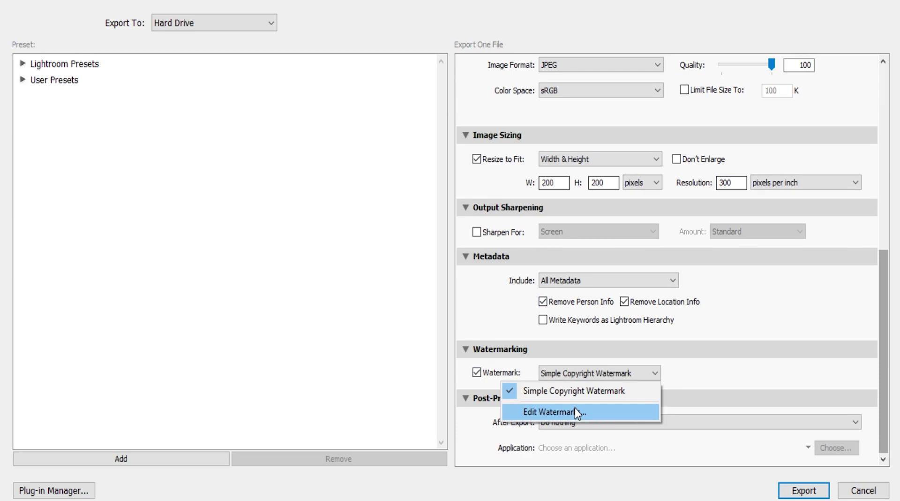
left_click(477, 373)
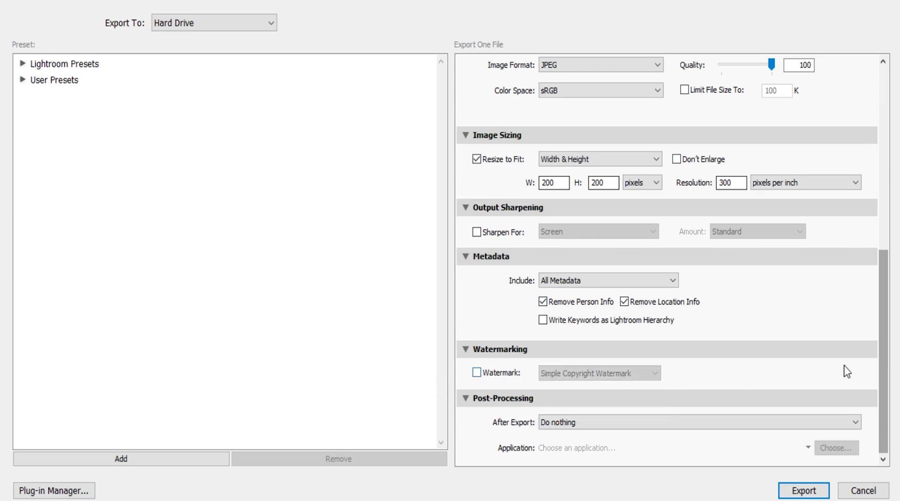
mouse_move(884, 364)
left_mouse_down()
mouse_move(896, 100)
mouse_move(896, 282)
left_mouse_up()
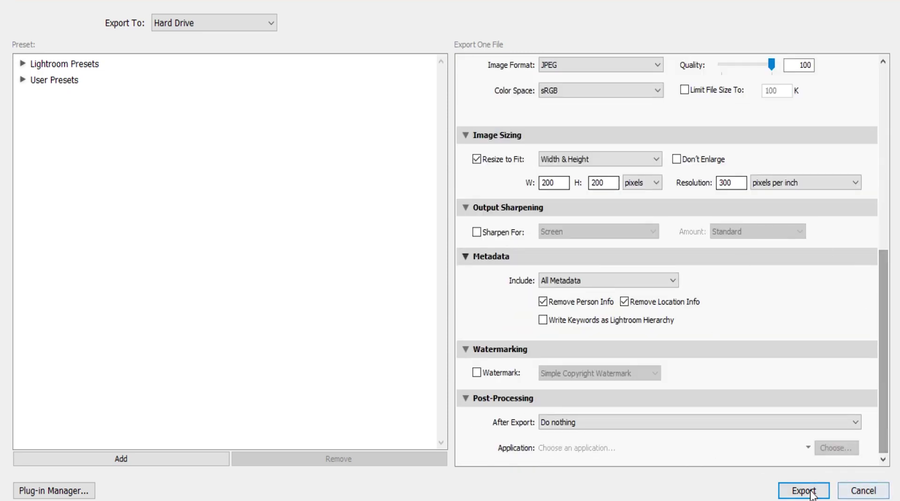
left_click(811, 491)
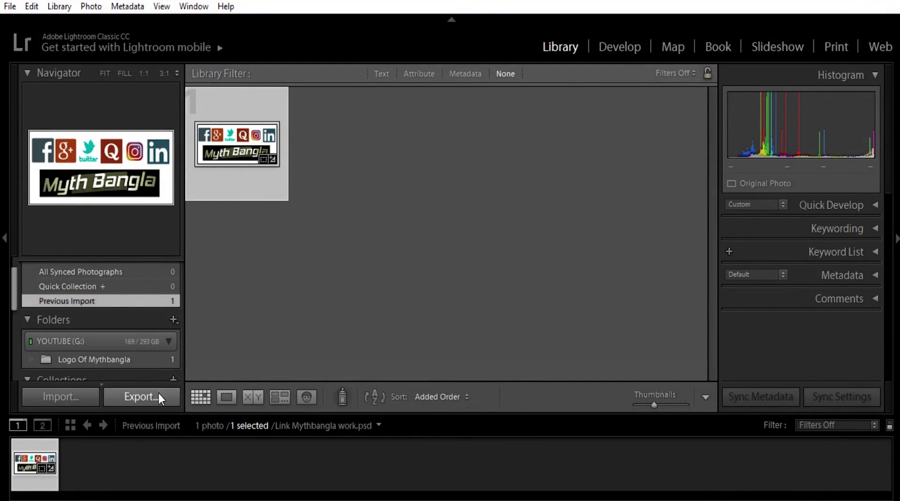
left_click(838, 2)
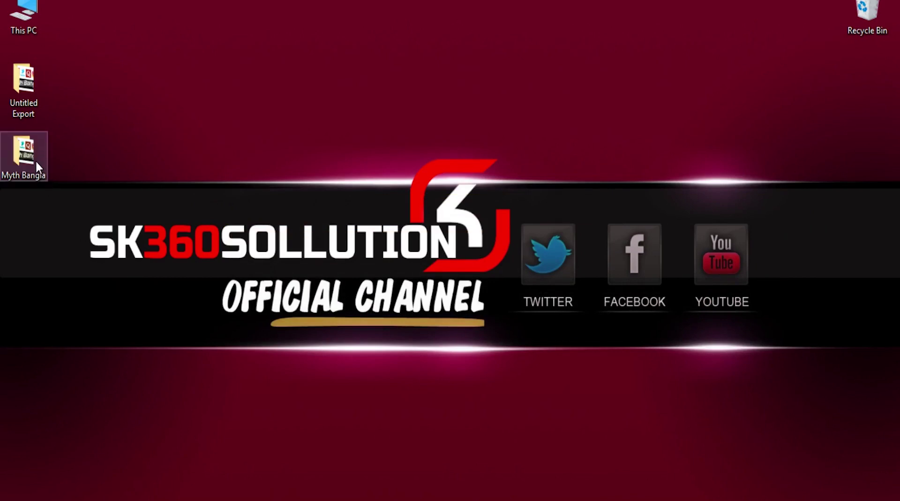
double_click(36, 162)
left_click(147, 79)
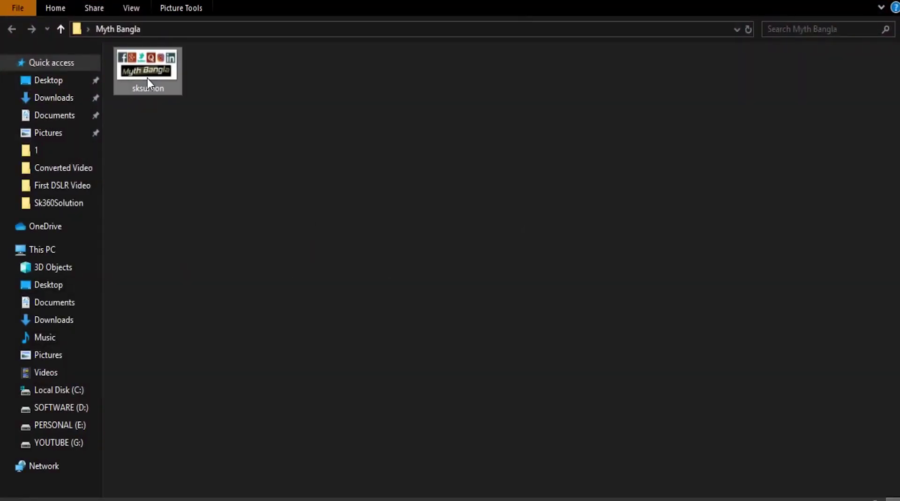
double_click(147, 78)
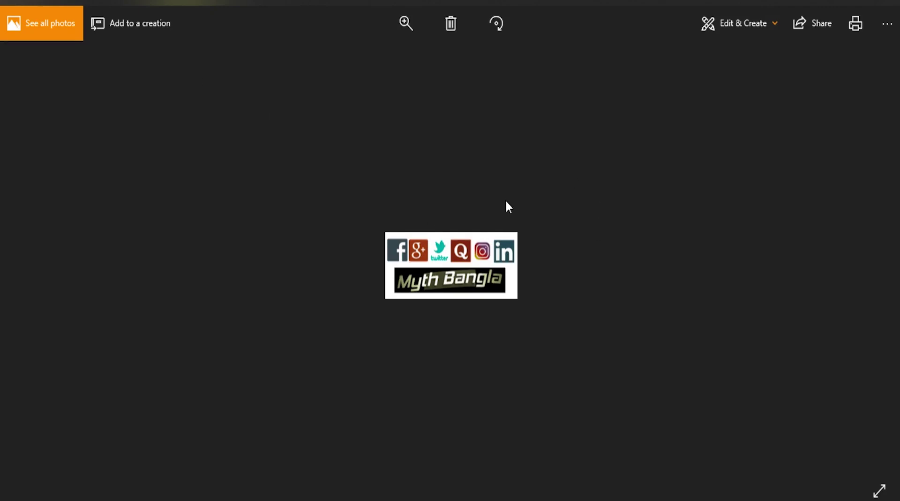
left_click(887, 3)
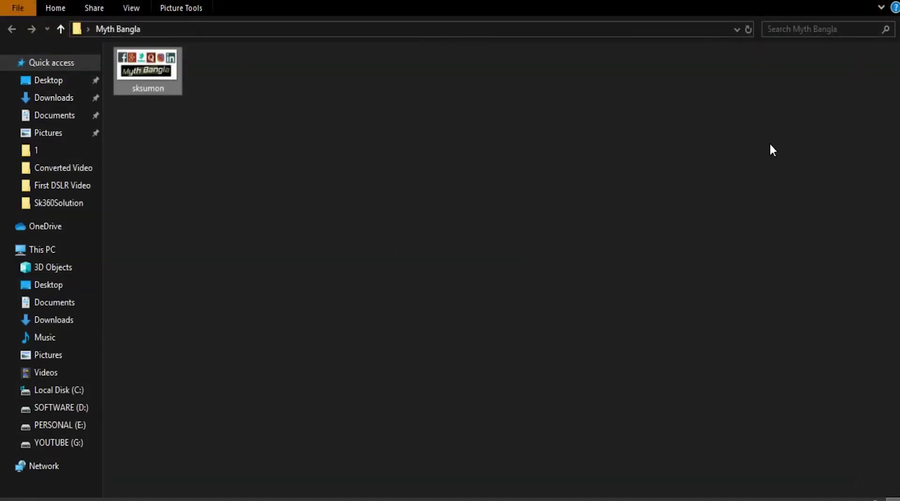
left_click(535, 450)
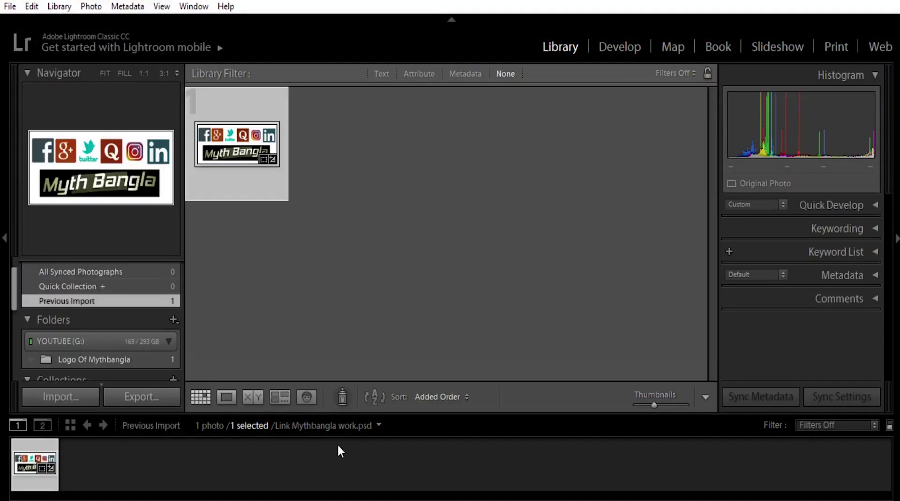
left_click(171, 402)
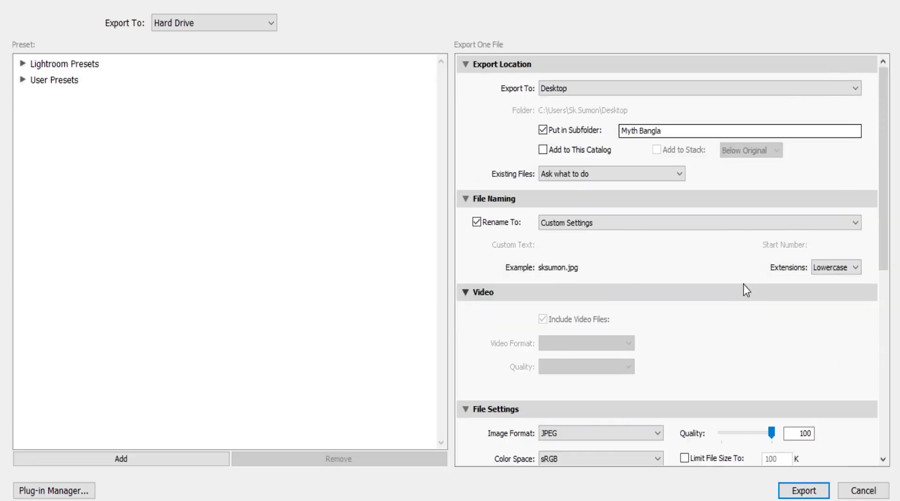
scroll(744, 285, "down", 5)
left_click(891, 5)
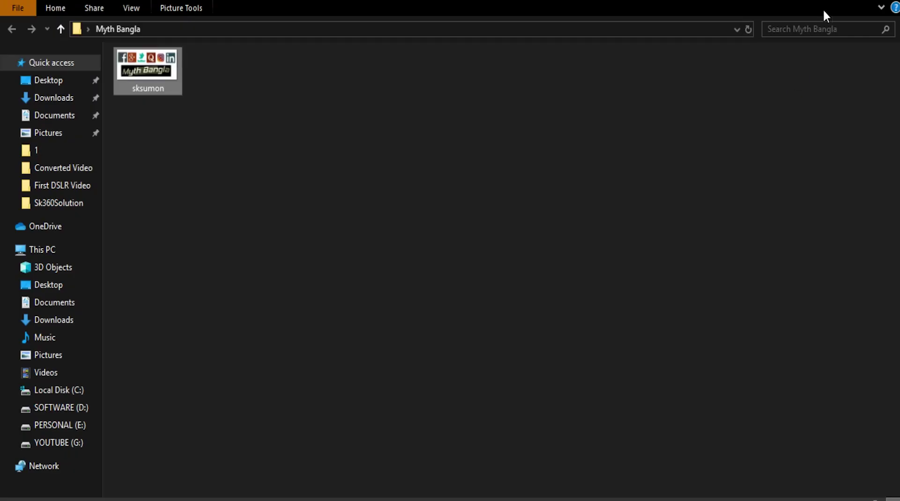
left_click(825, 14)
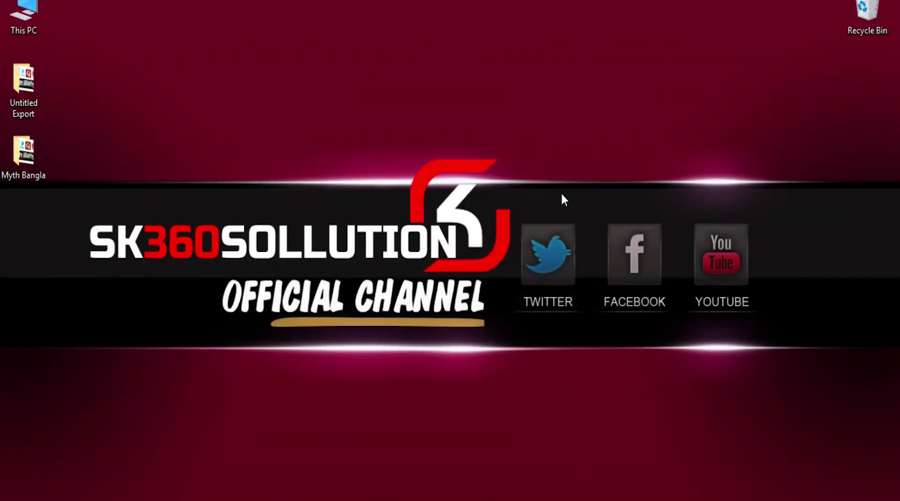